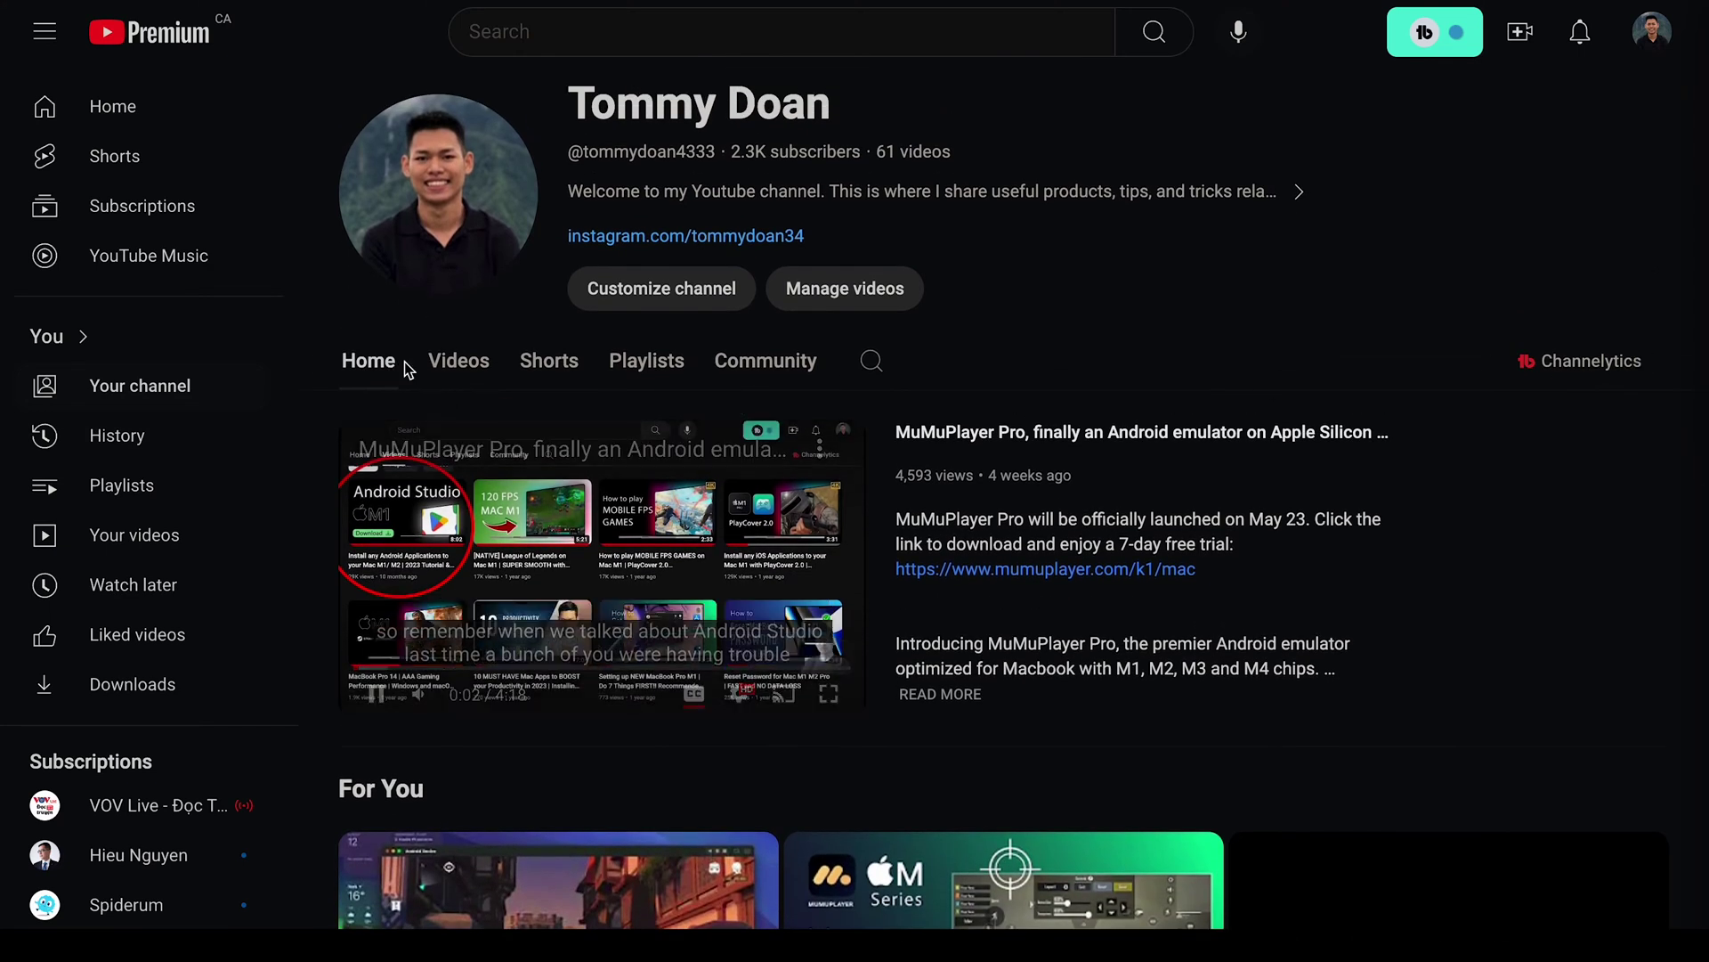
Open the channel's 'HOW FAST you can run Windows 11' M1 Parallels video from its Videos listing
click(459, 361)
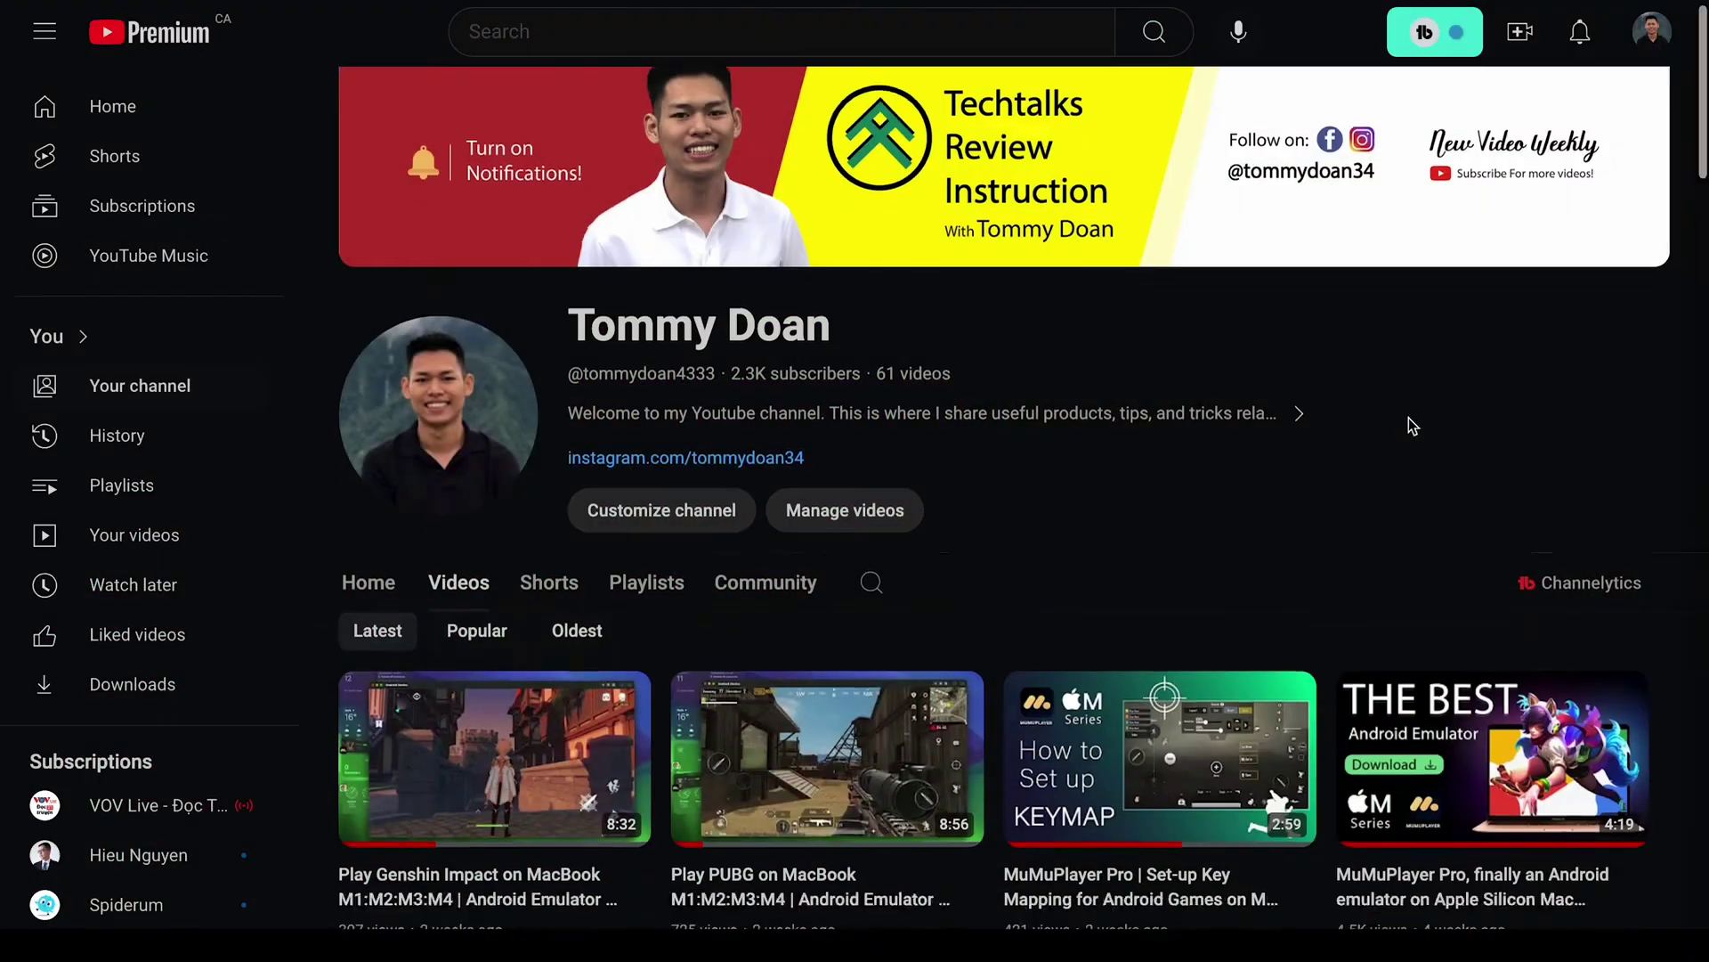
scroll(1410, 426, down, 8)
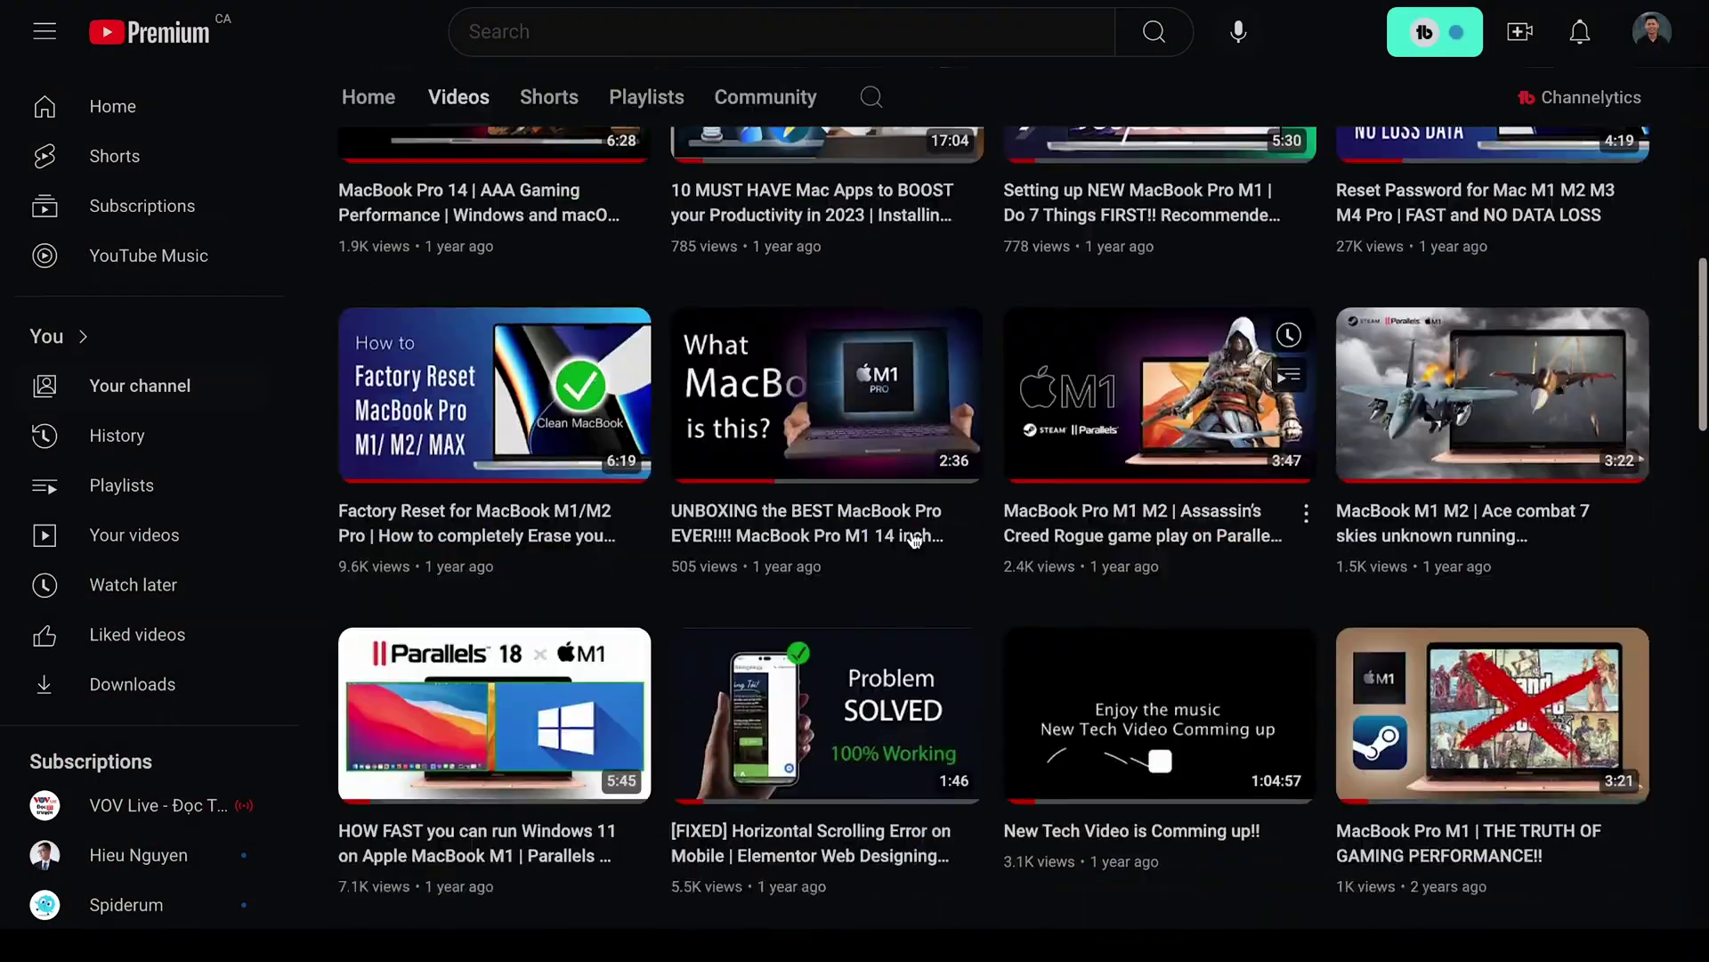
scroll(1068, 469, down, 2)
click(589, 575)
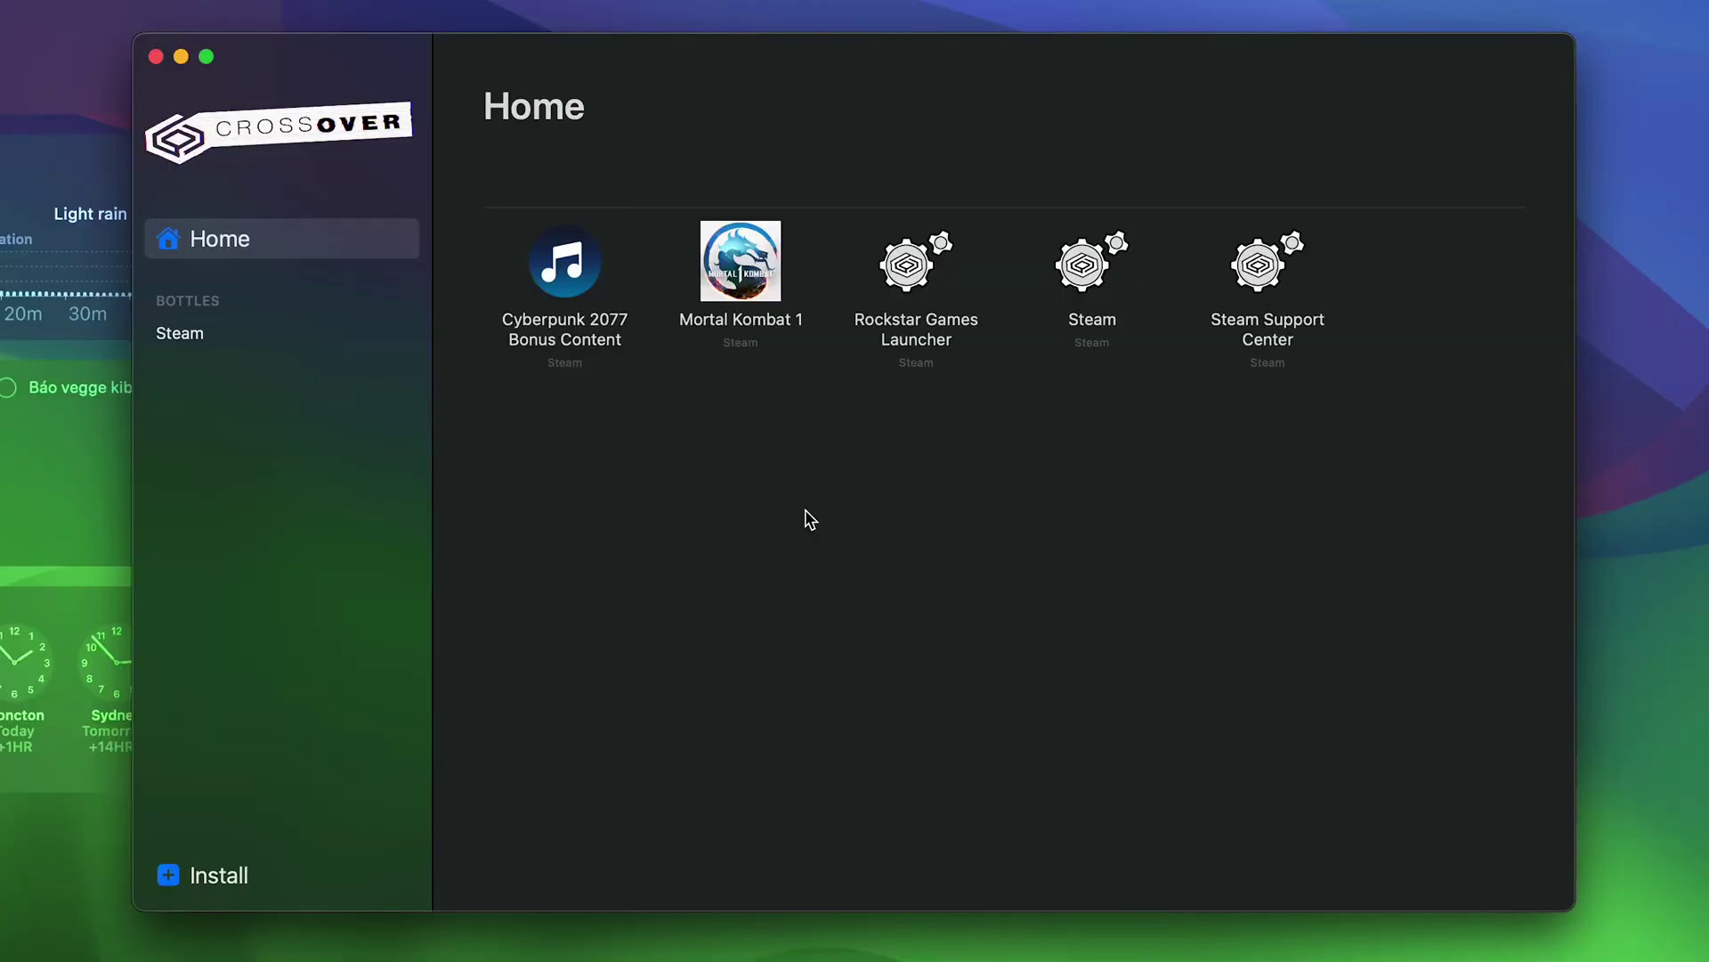
Open the Steam bottle from CrossOver's Bottles sidebar to view its installed programs
click(321, 347)
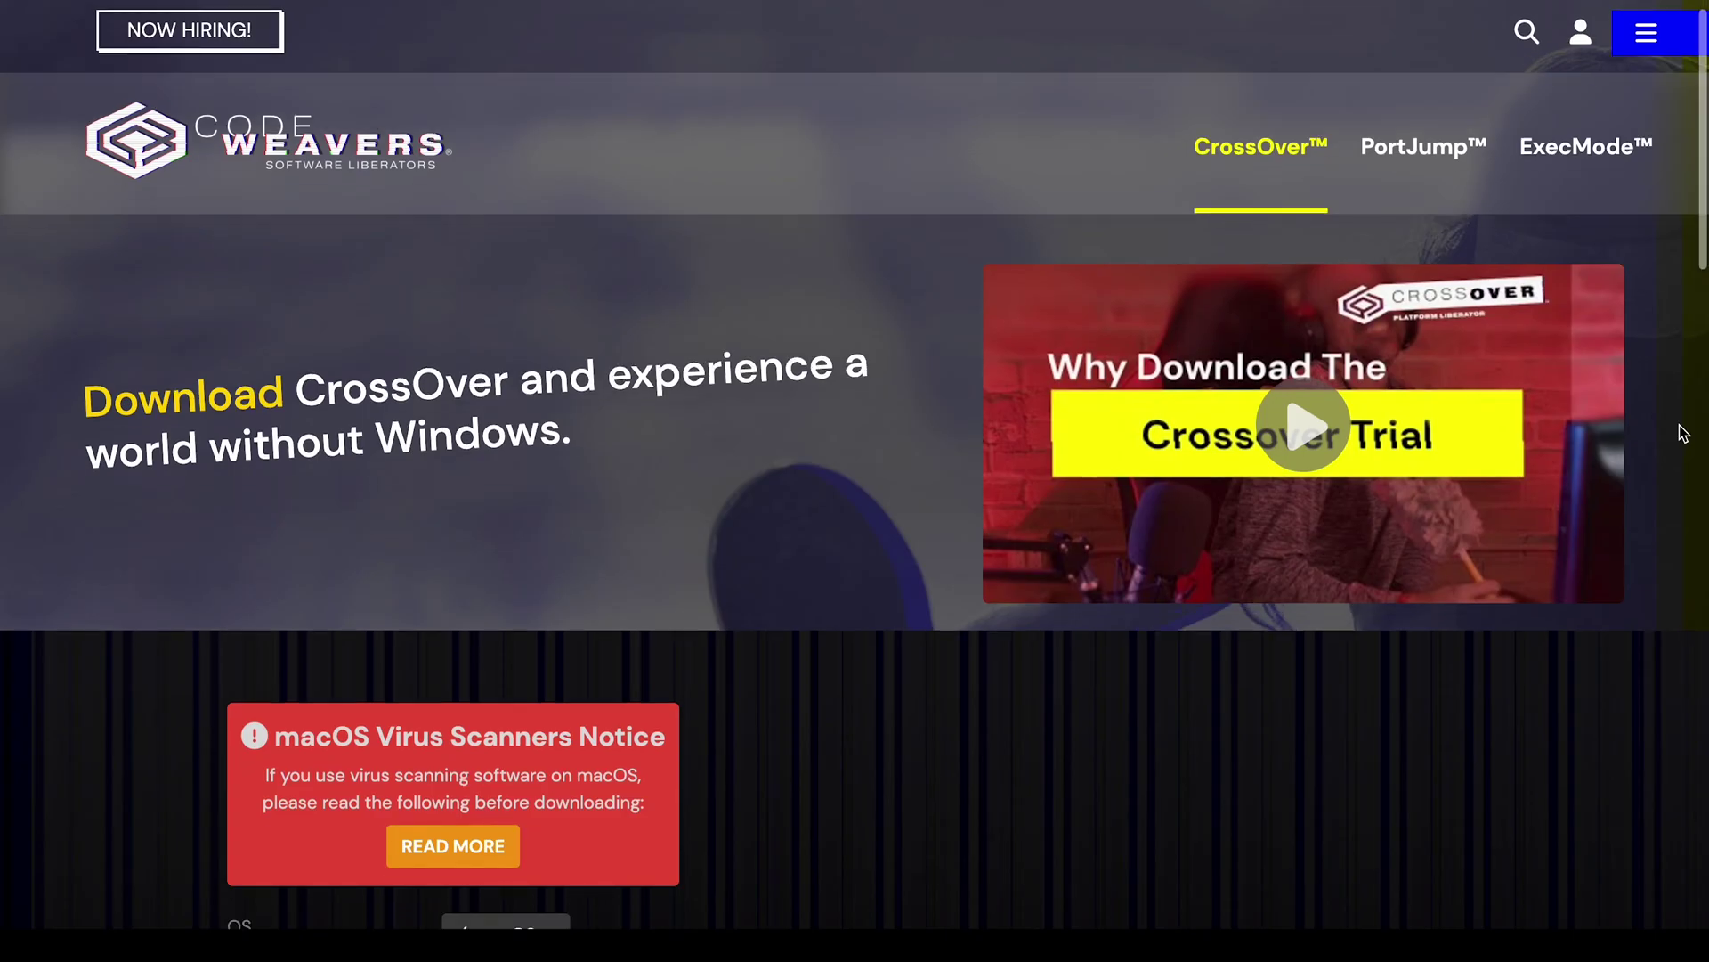
scroll(1682, 434, down, 1)
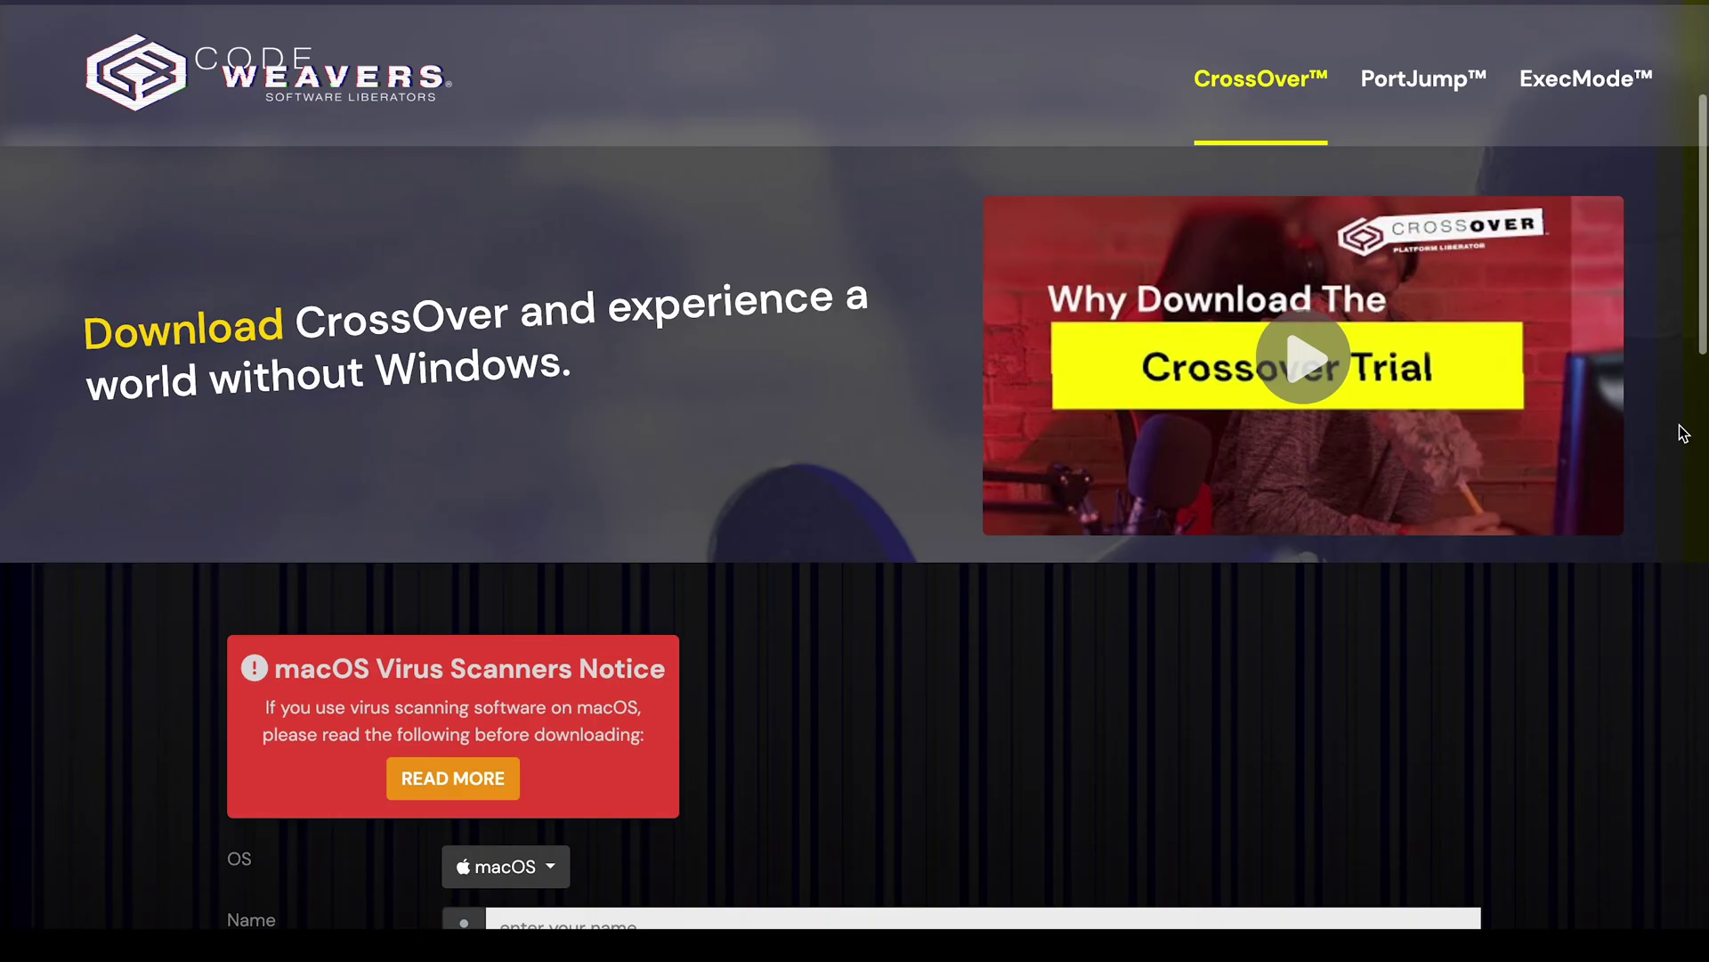
scroll(1683, 432, down, 2)
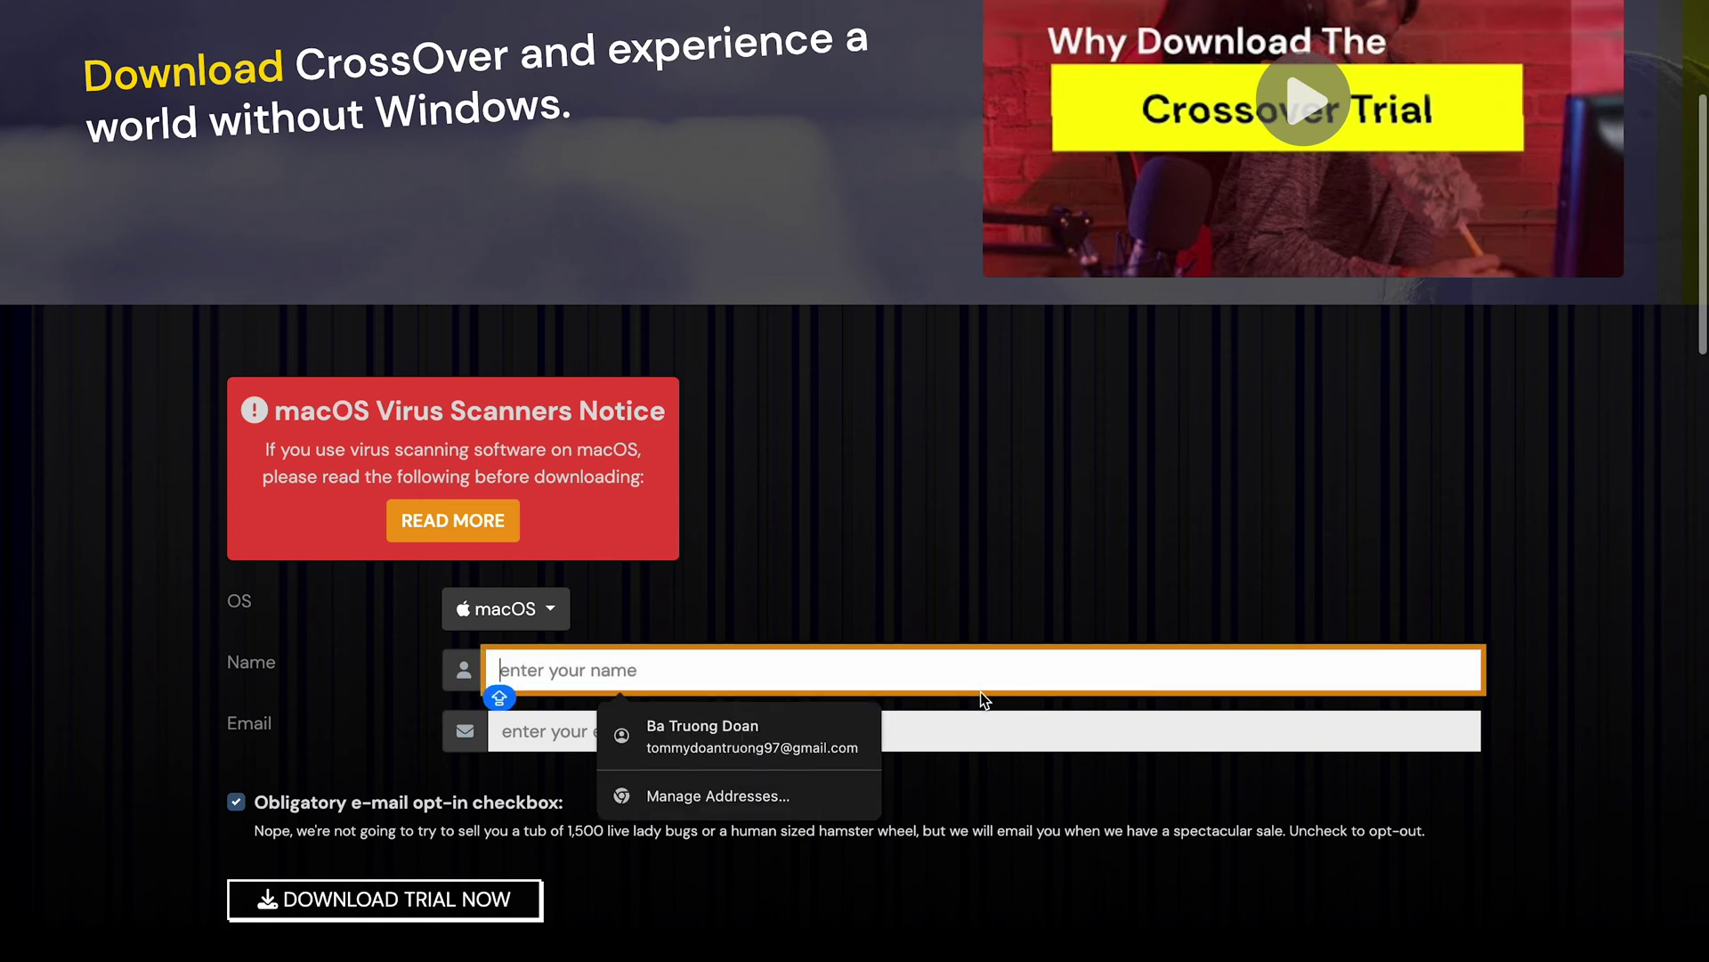
Autofill name and email in the trial form and submit it to download CrossOver Mac 24.0.3
click(841, 728)
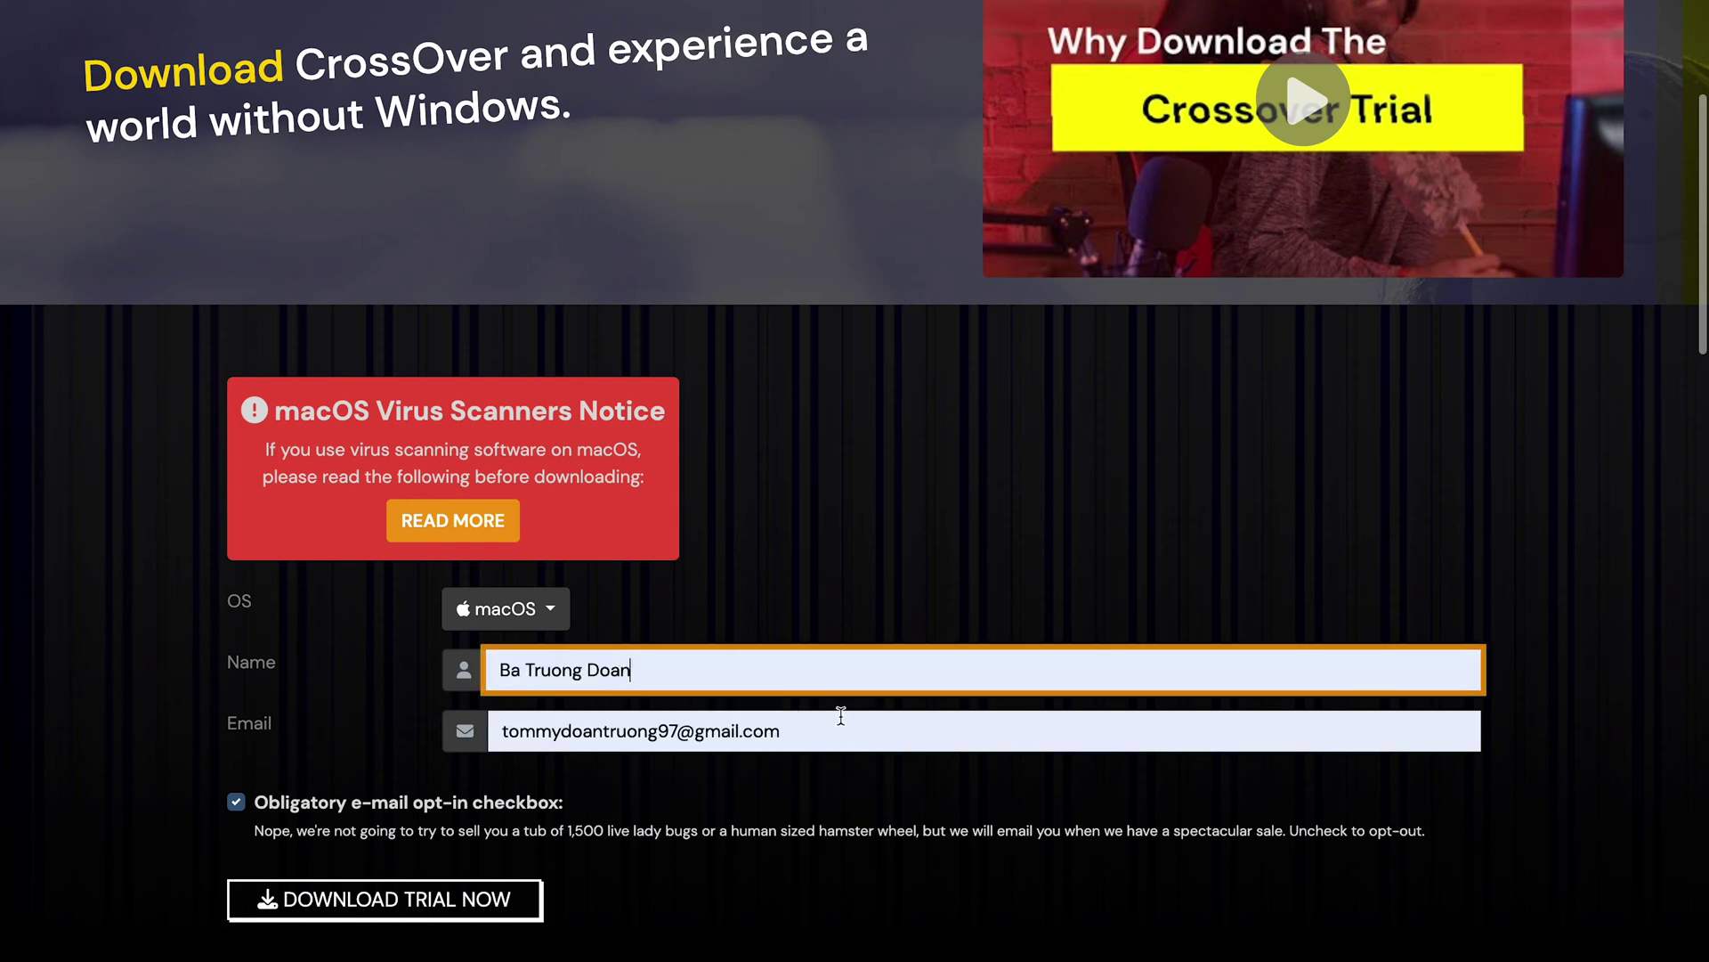
click(533, 896)
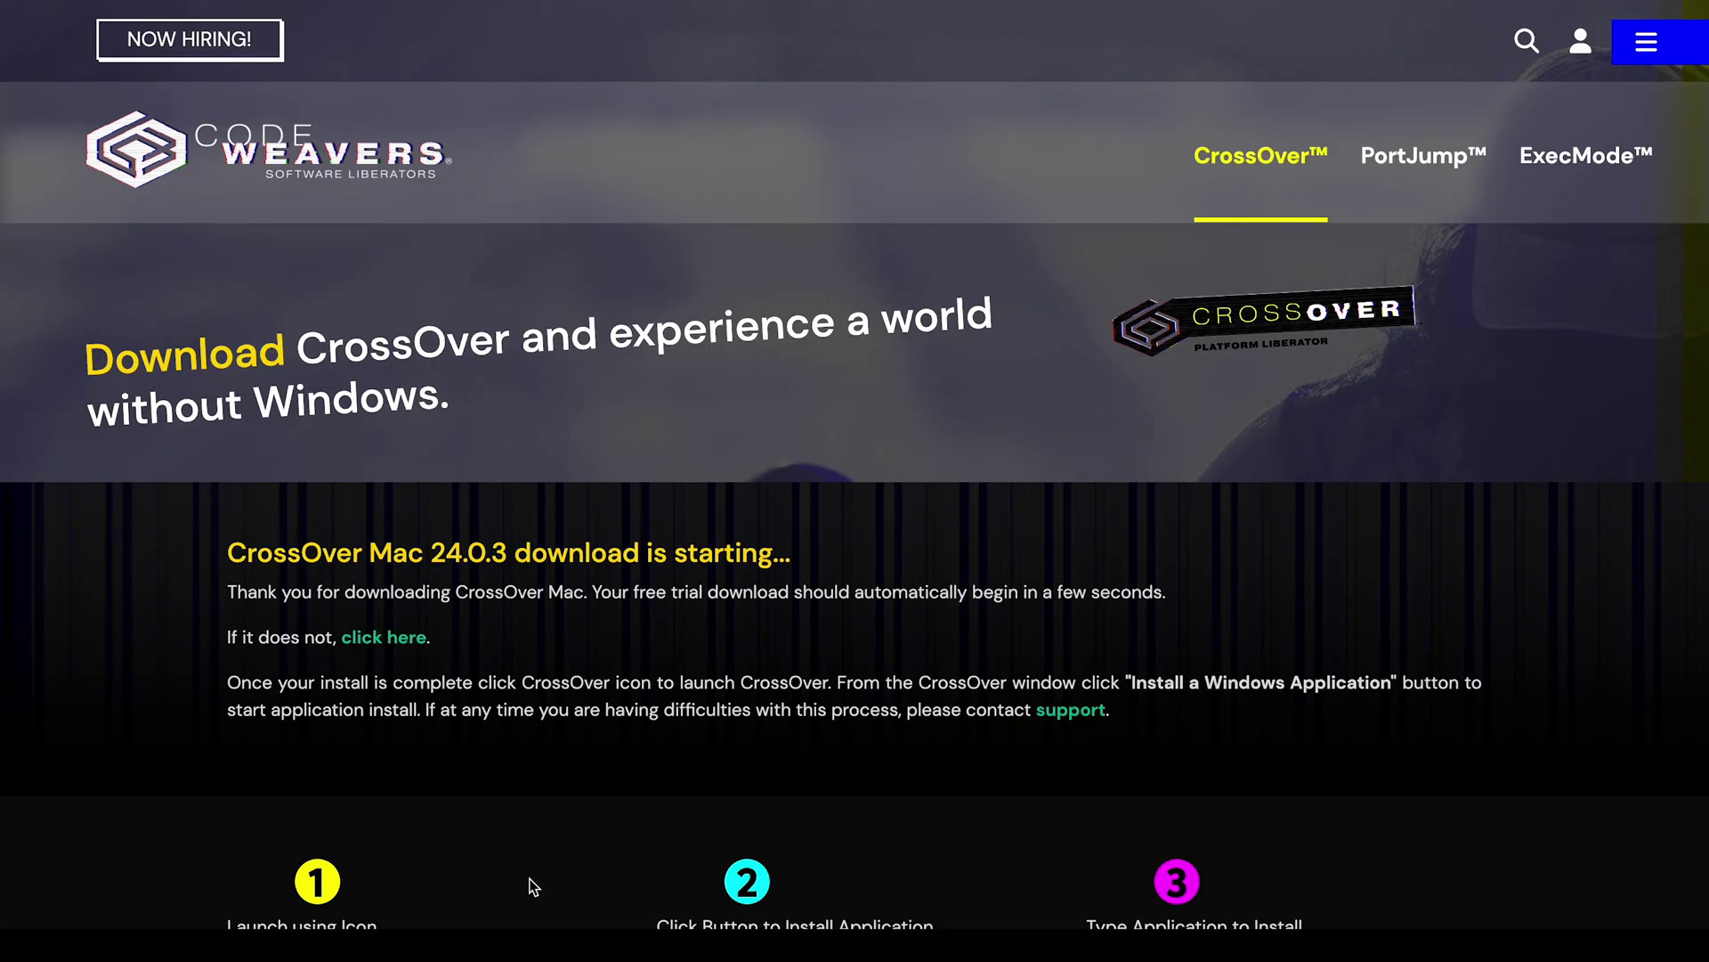
scroll(536, 882, down, 1)
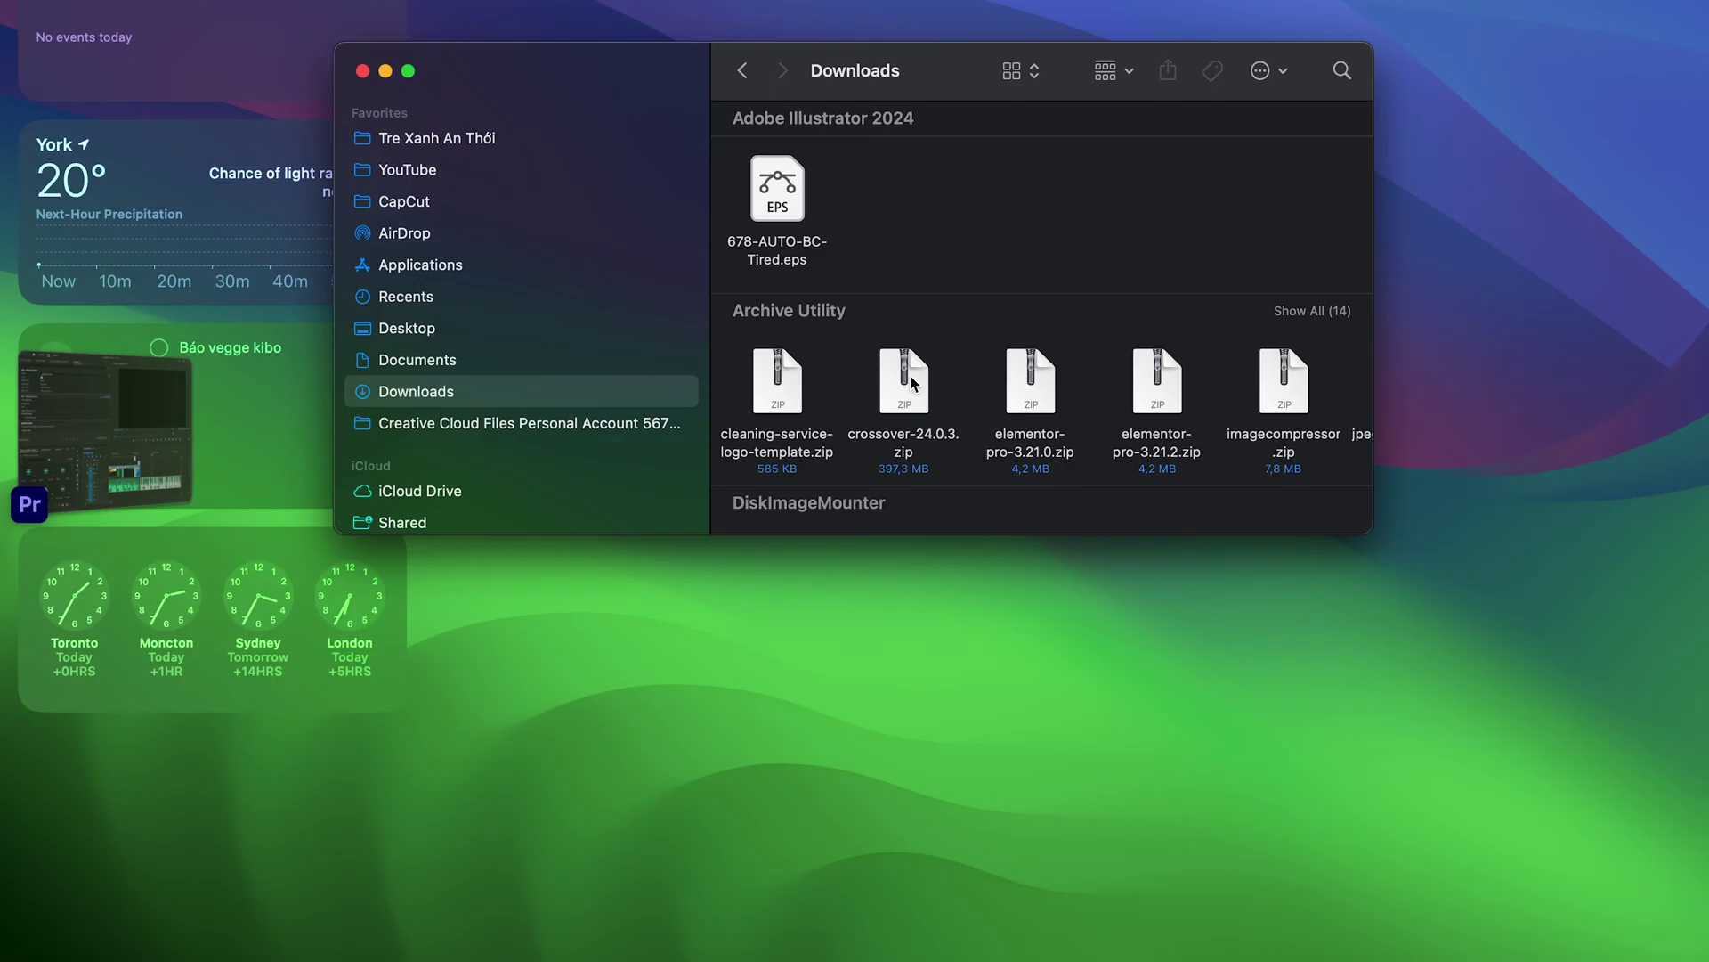
Unzip crossover-24.0.3.zip in Downloads and launch the extracted CrossOver app
double_click(909, 381)
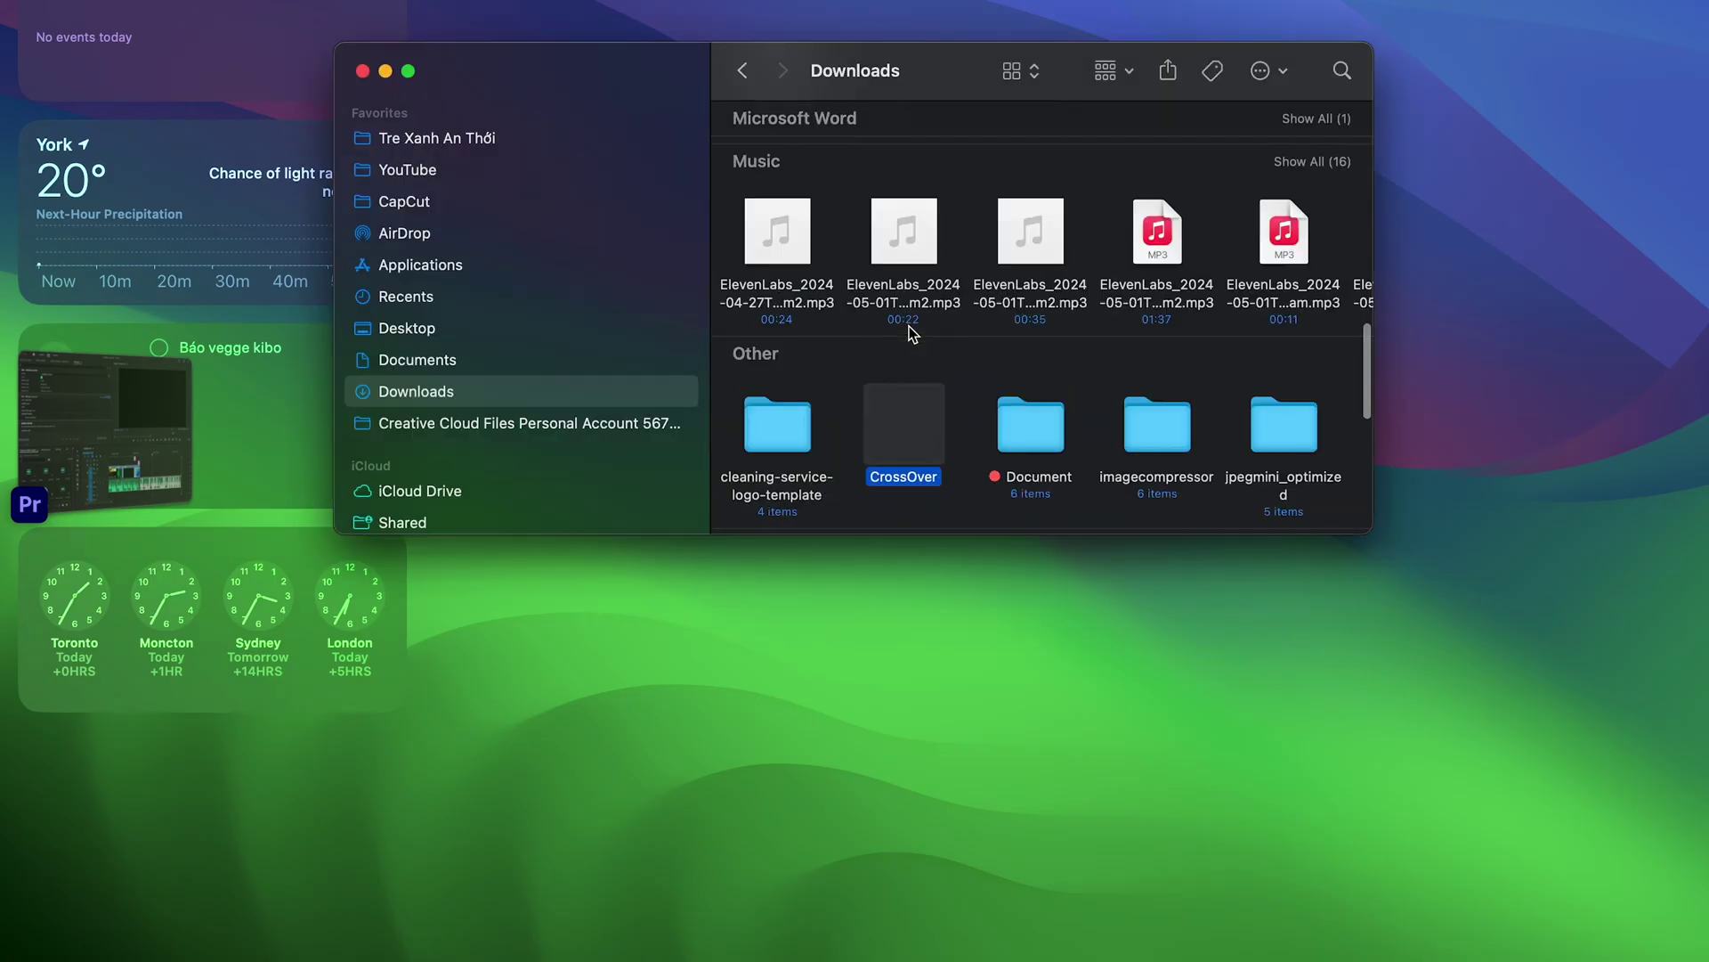
scroll(910, 326, up, 1)
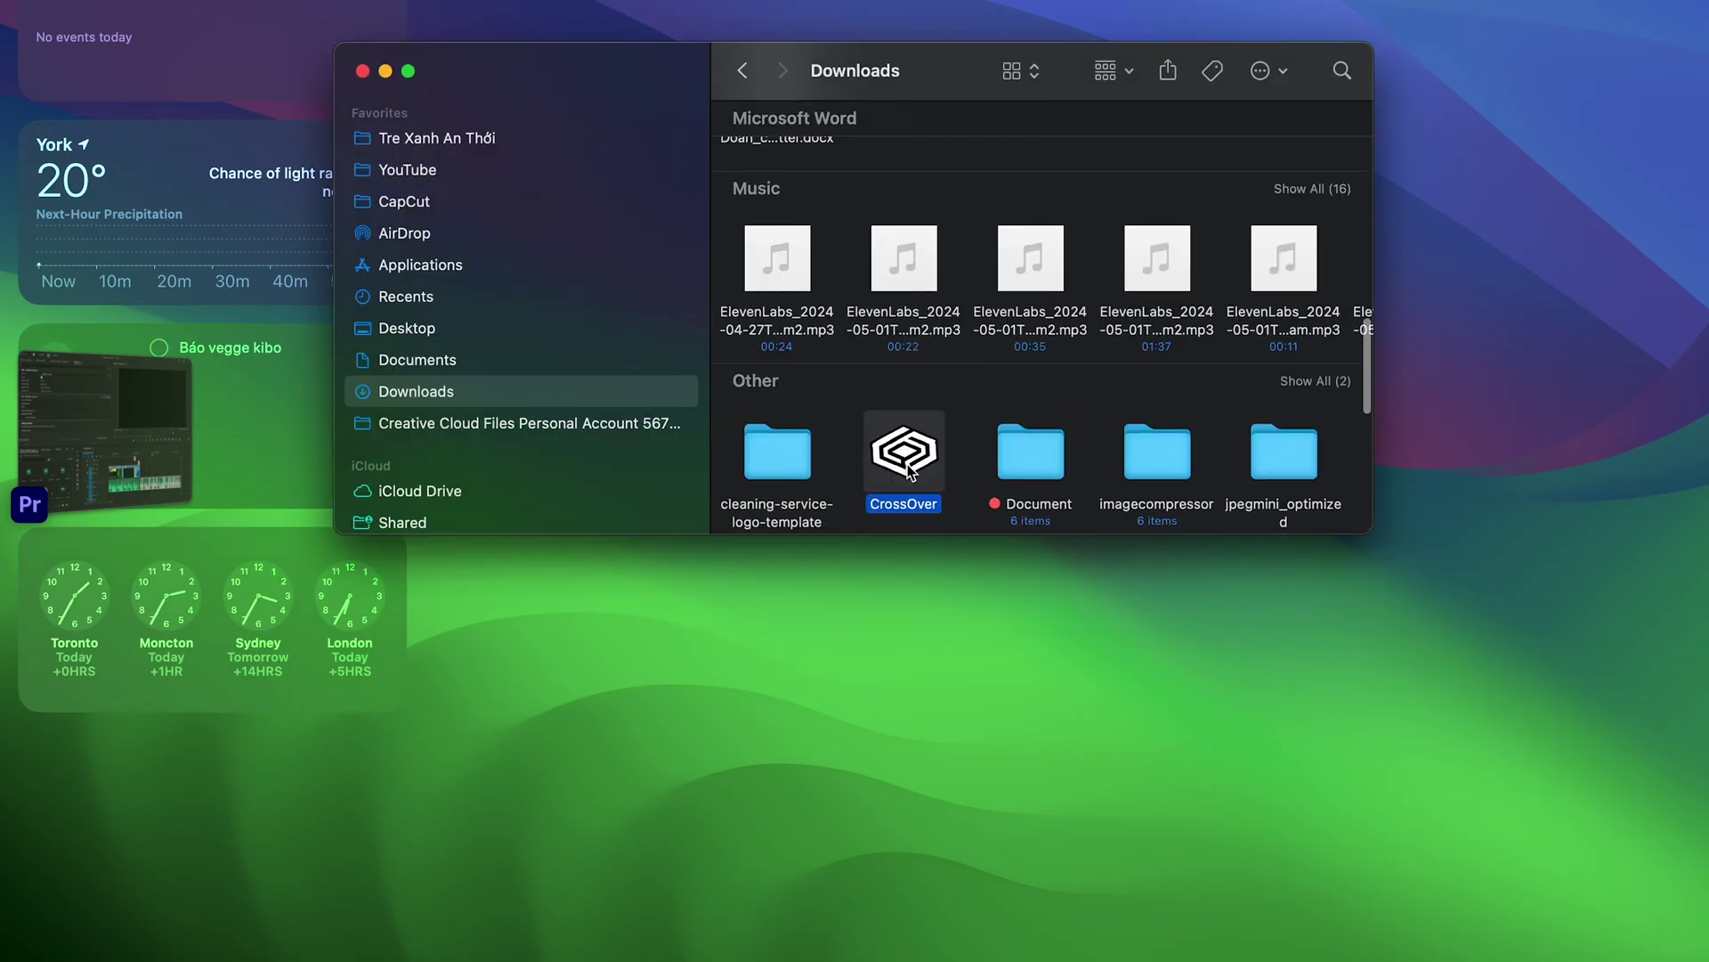
double_click(910, 466)
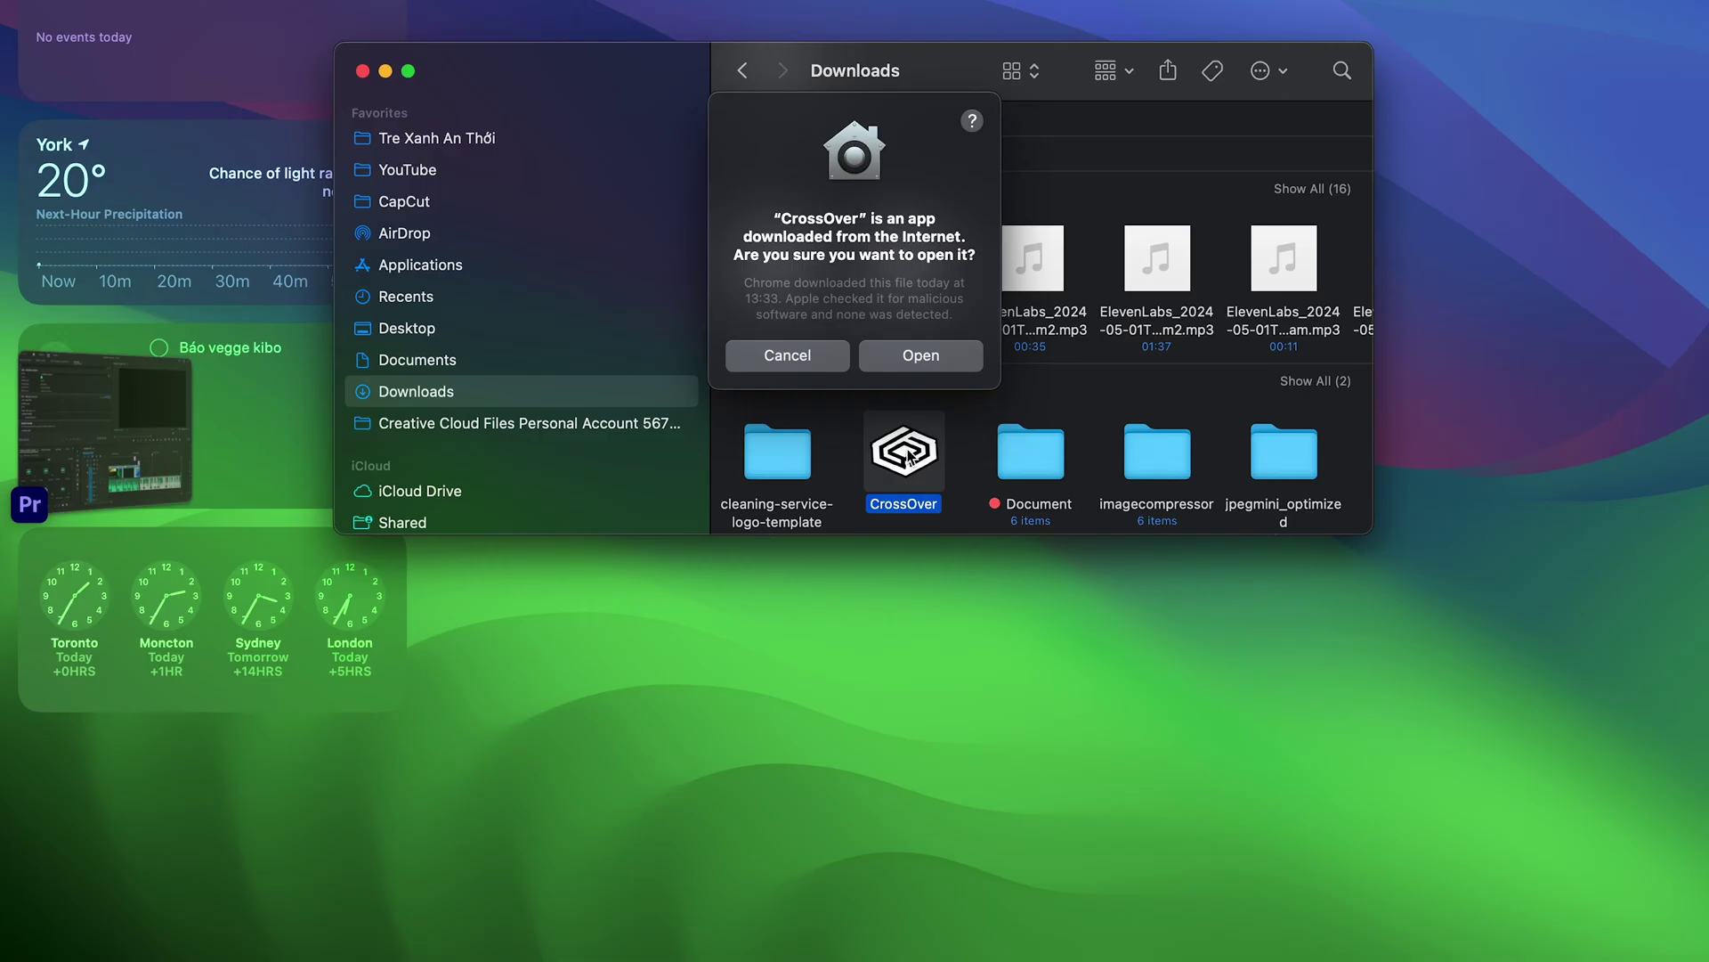
Confirm opening the downloaded CrossOver app and answer the Move to Applications prompt
click(920, 355)
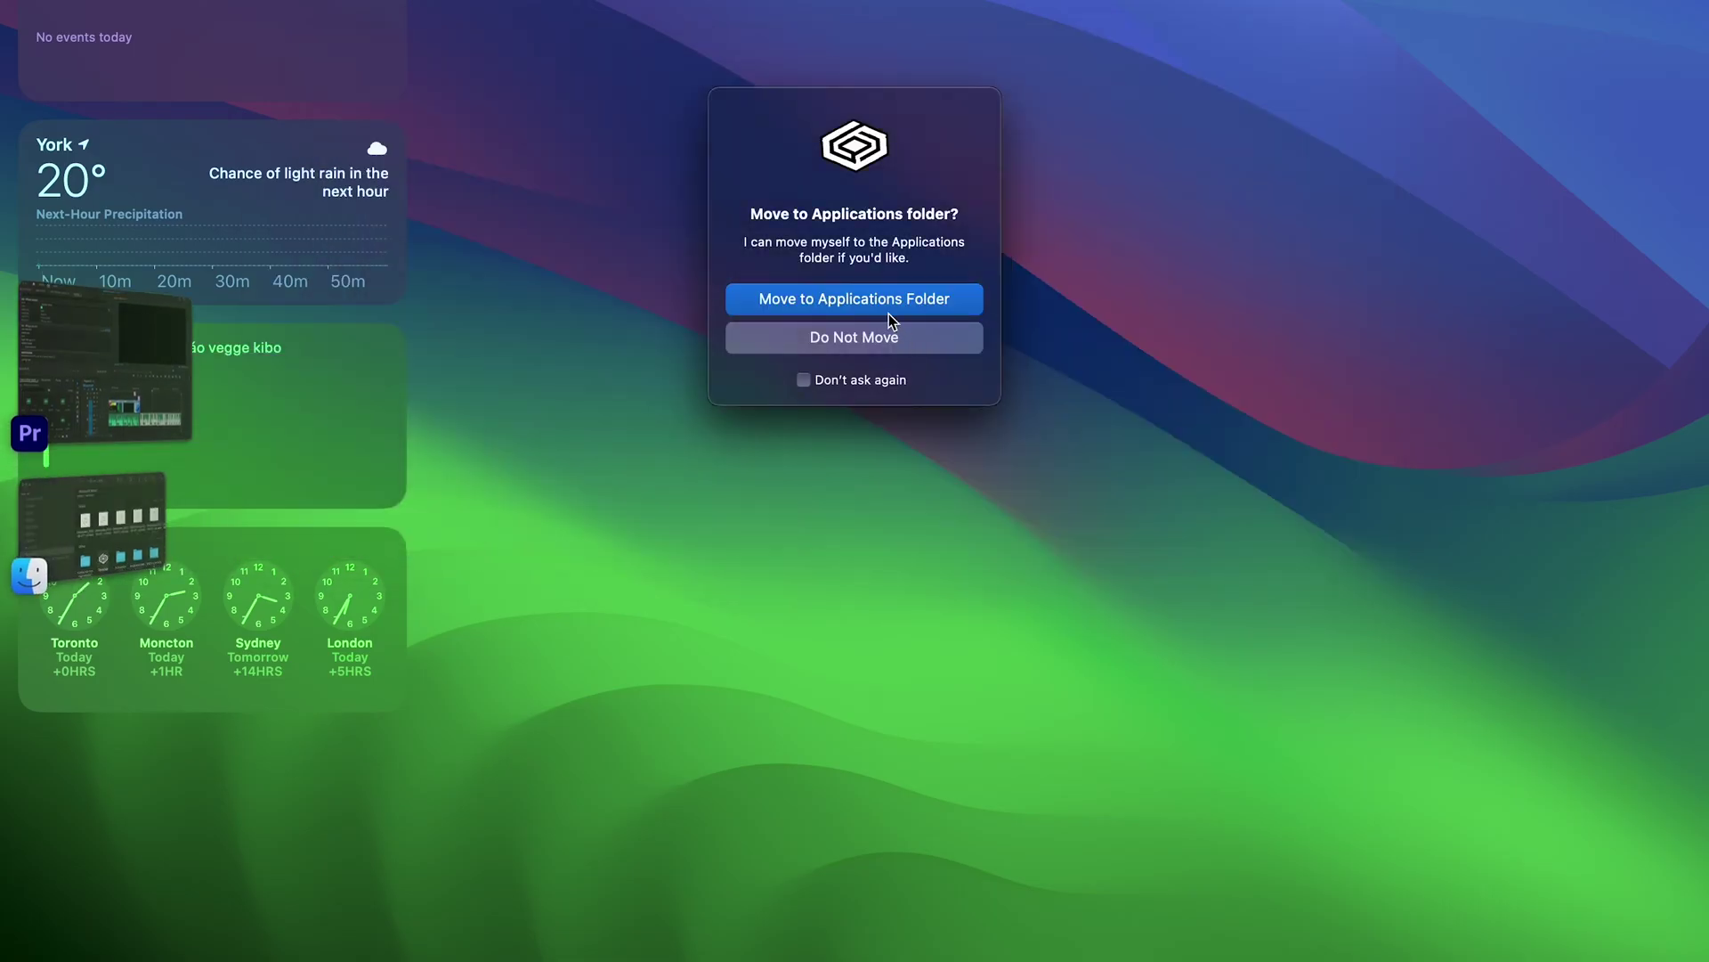
click(805, 379)
click(854, 298)
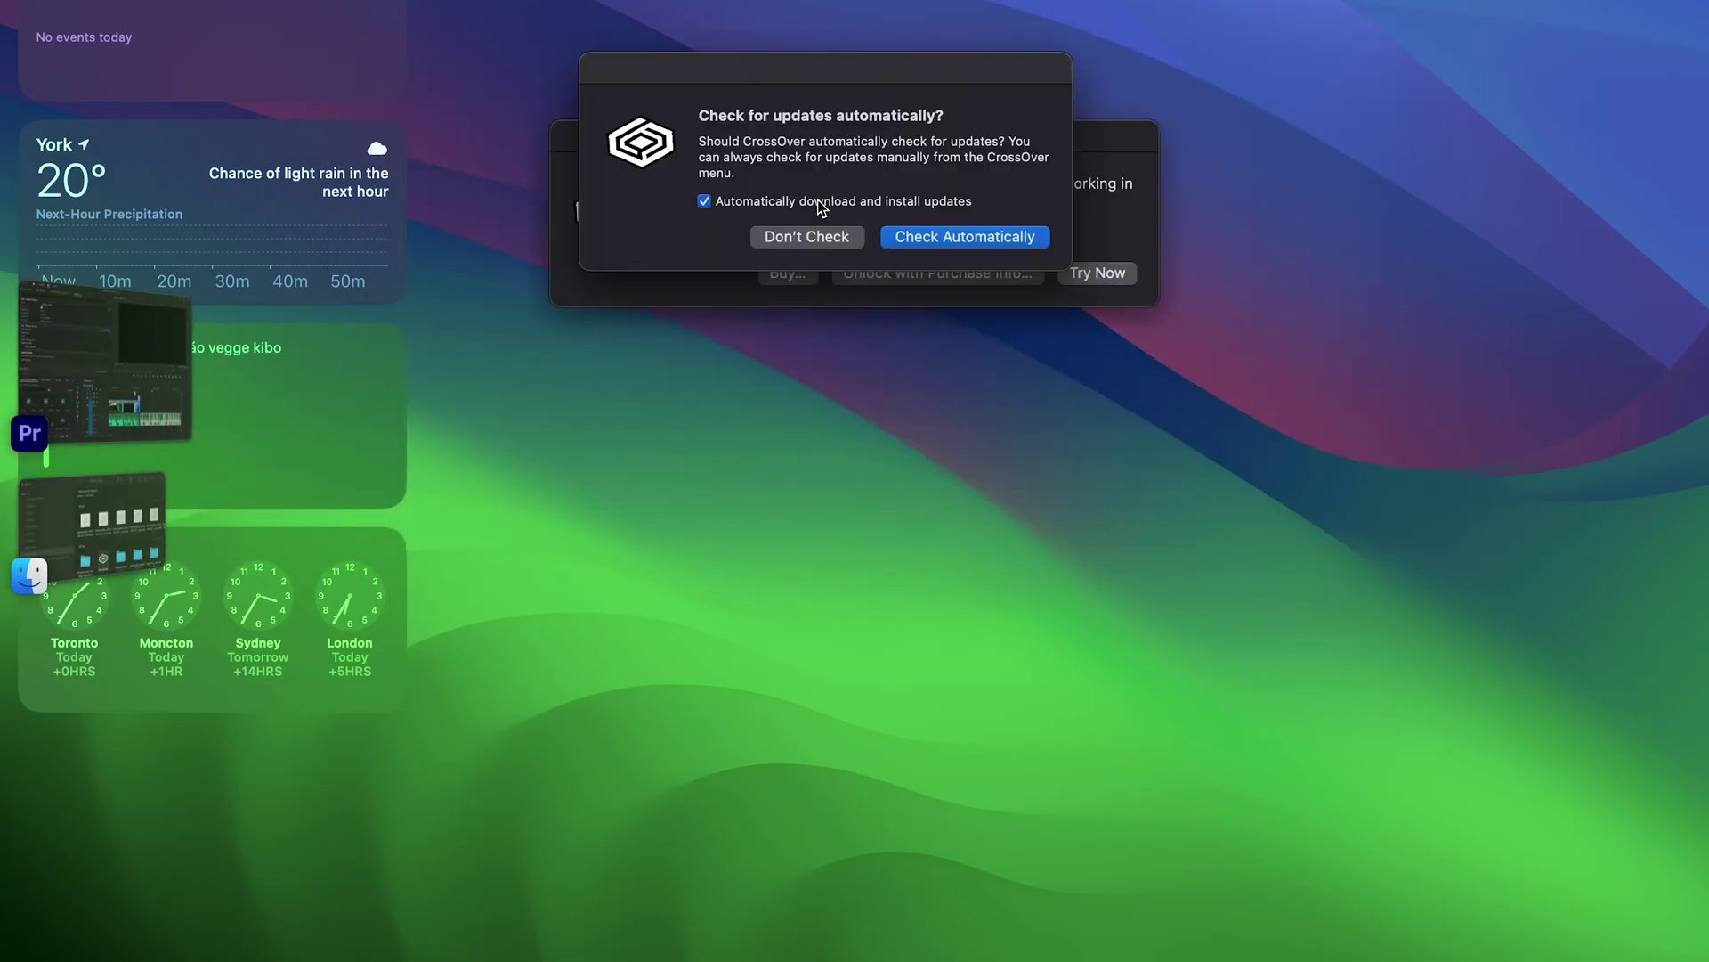
Enable automatic update checks, start the 14-day trial, and browse the Windows application catalog
click(983, 241)
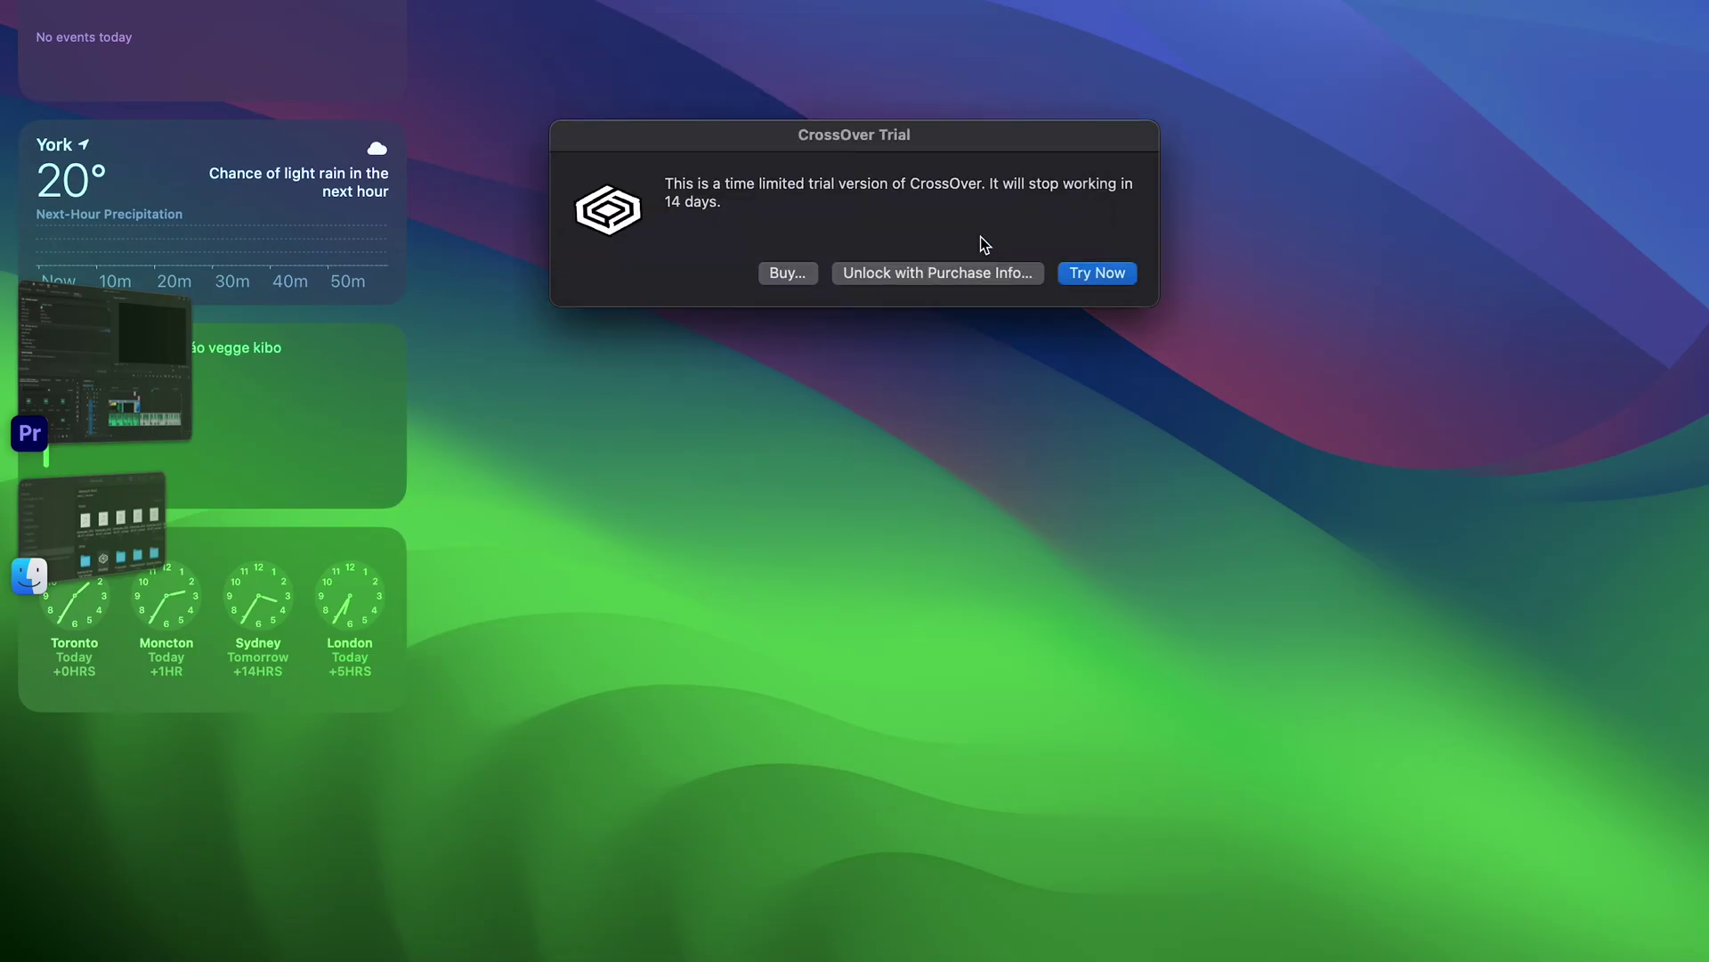
click(1095, 272)
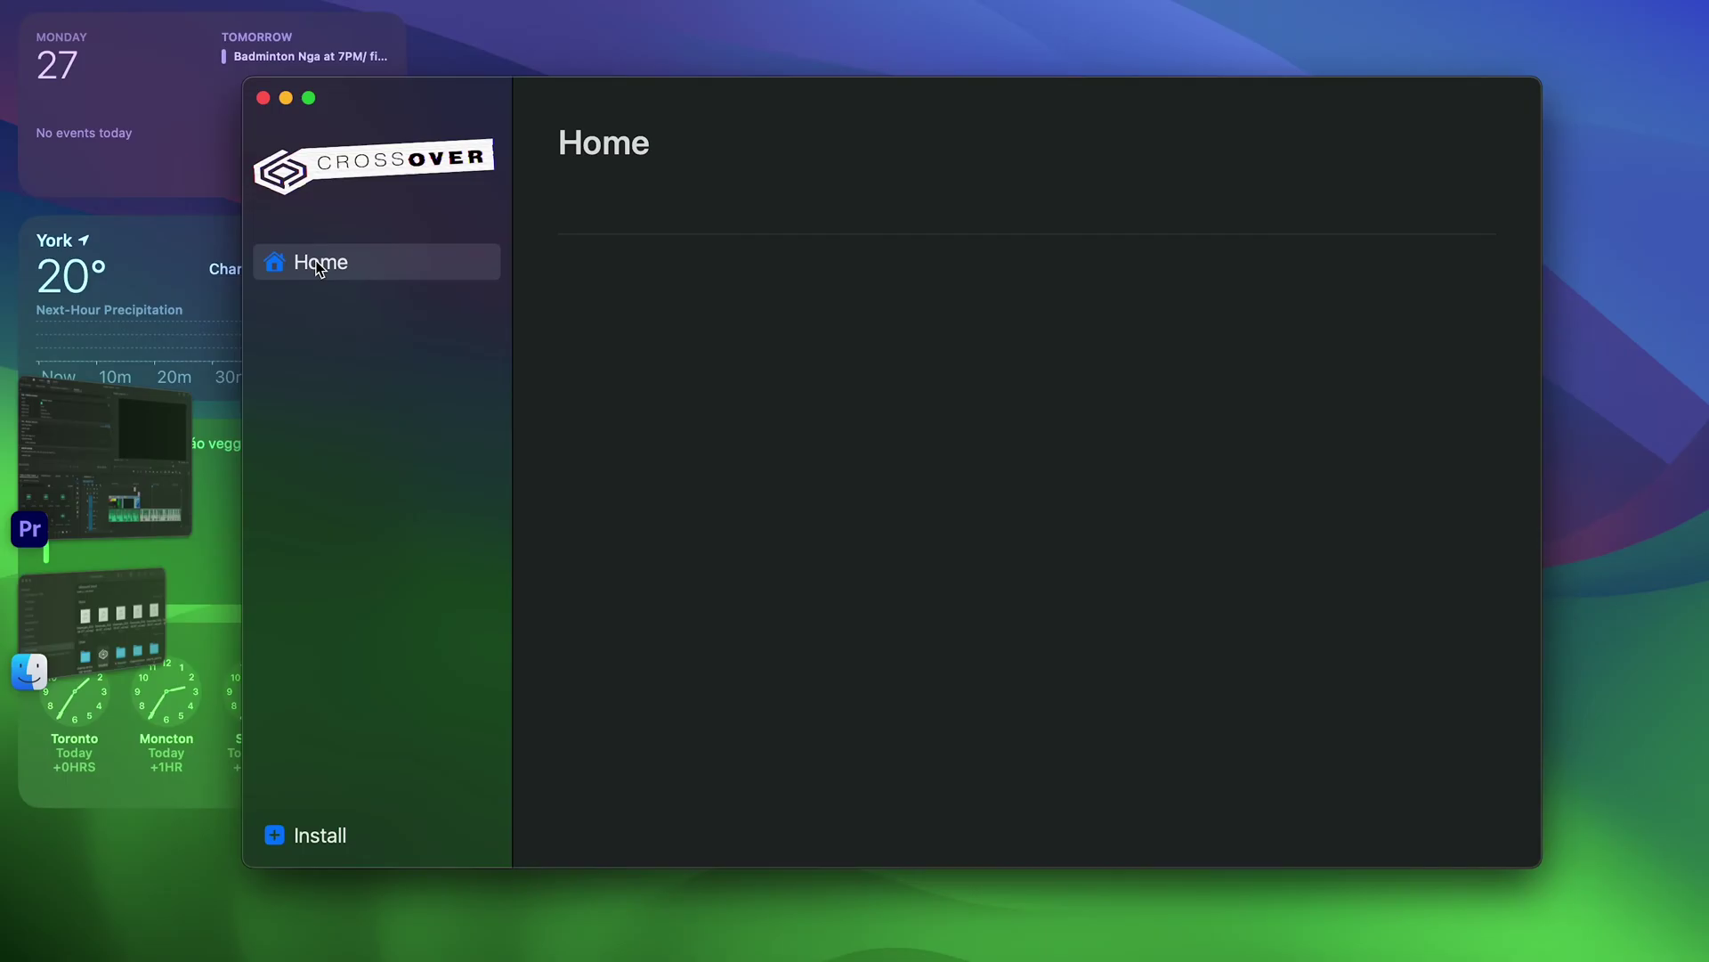
click(331, 838)
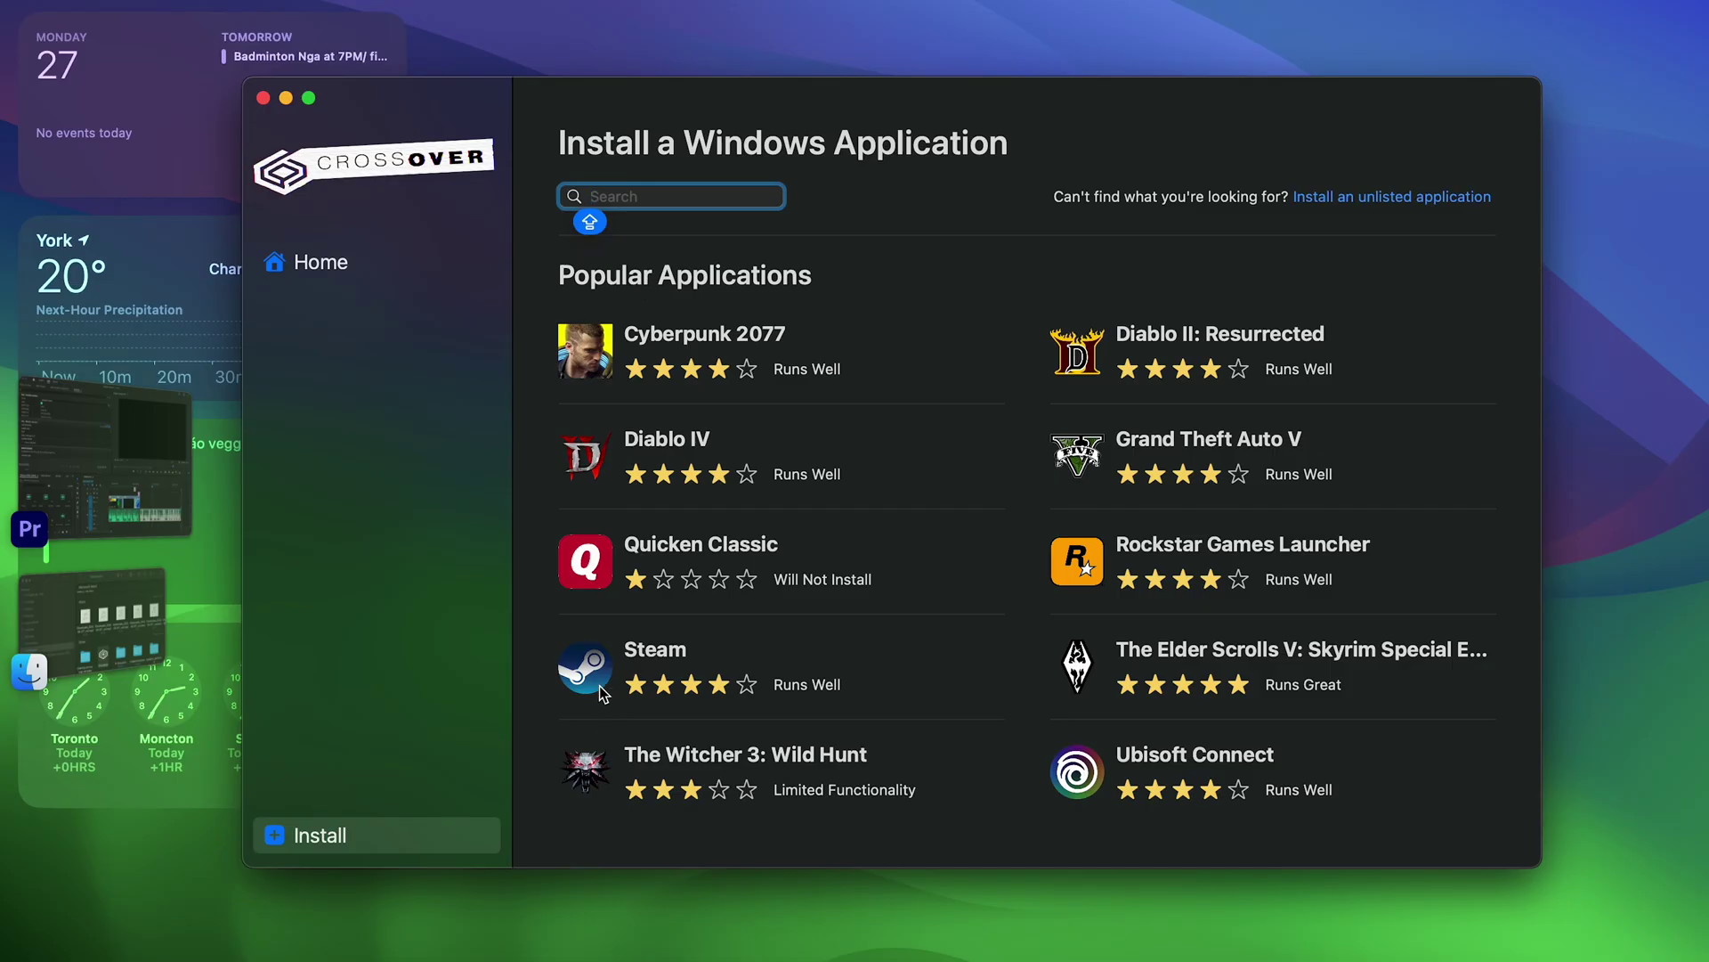
Install Steam from its catalog page into a new Windows 10 64-bit bottle
click(604, 685)
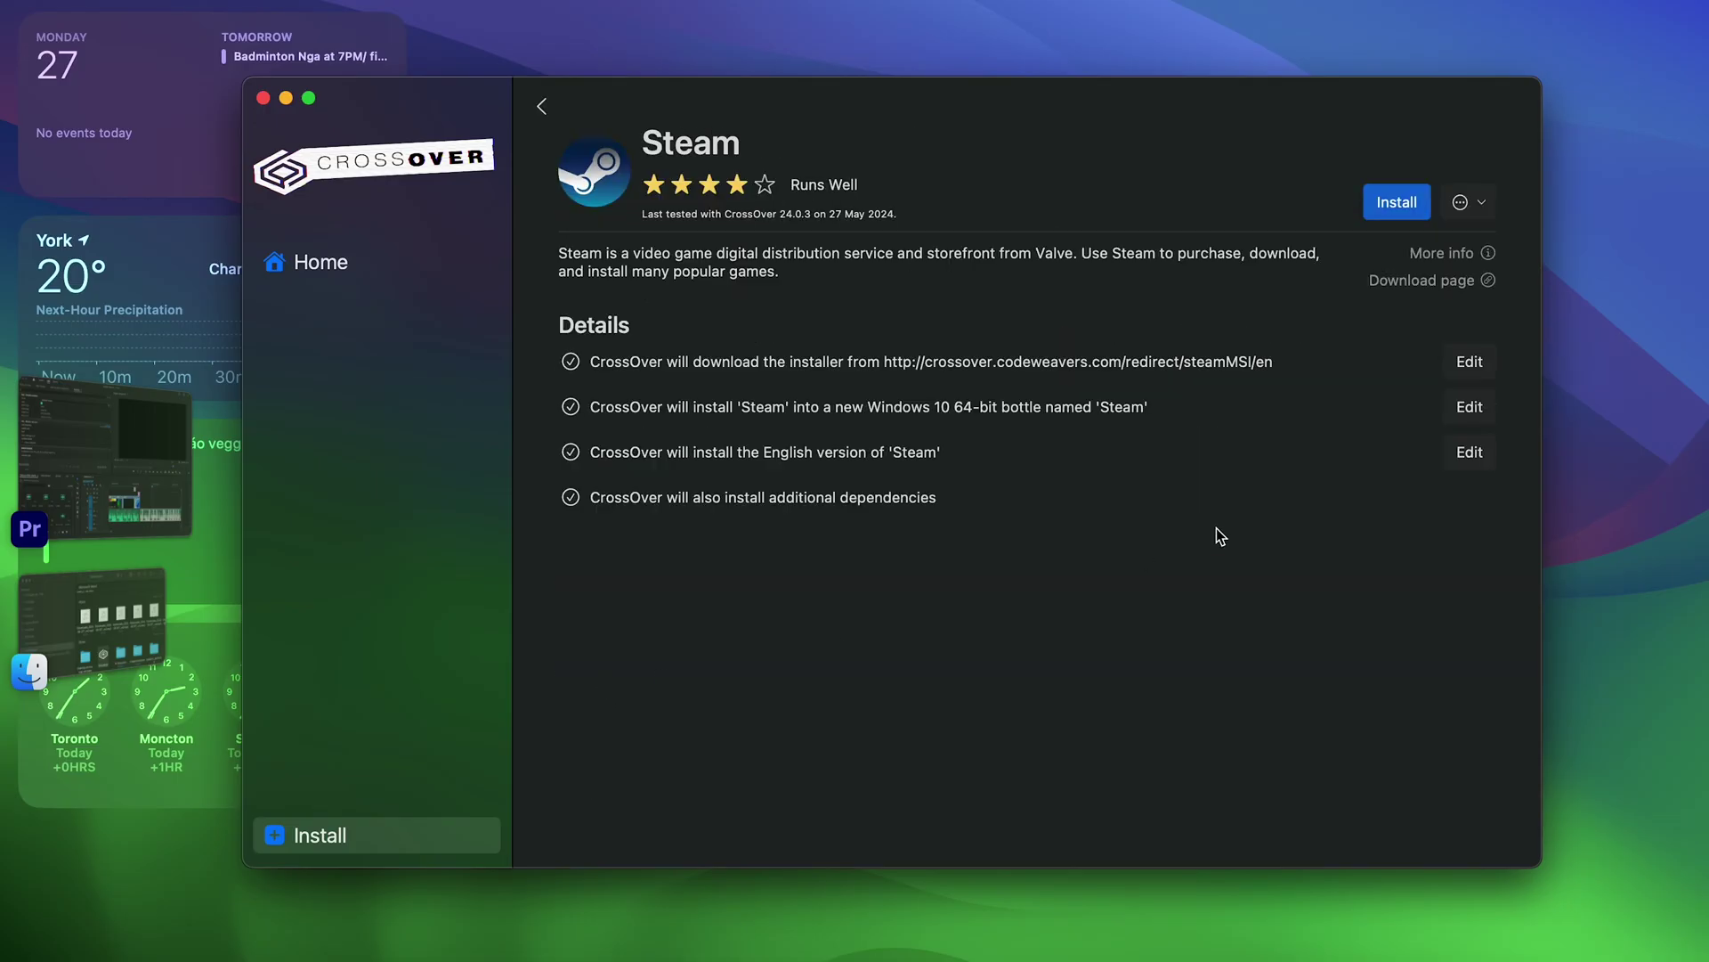
click(1390, 197)
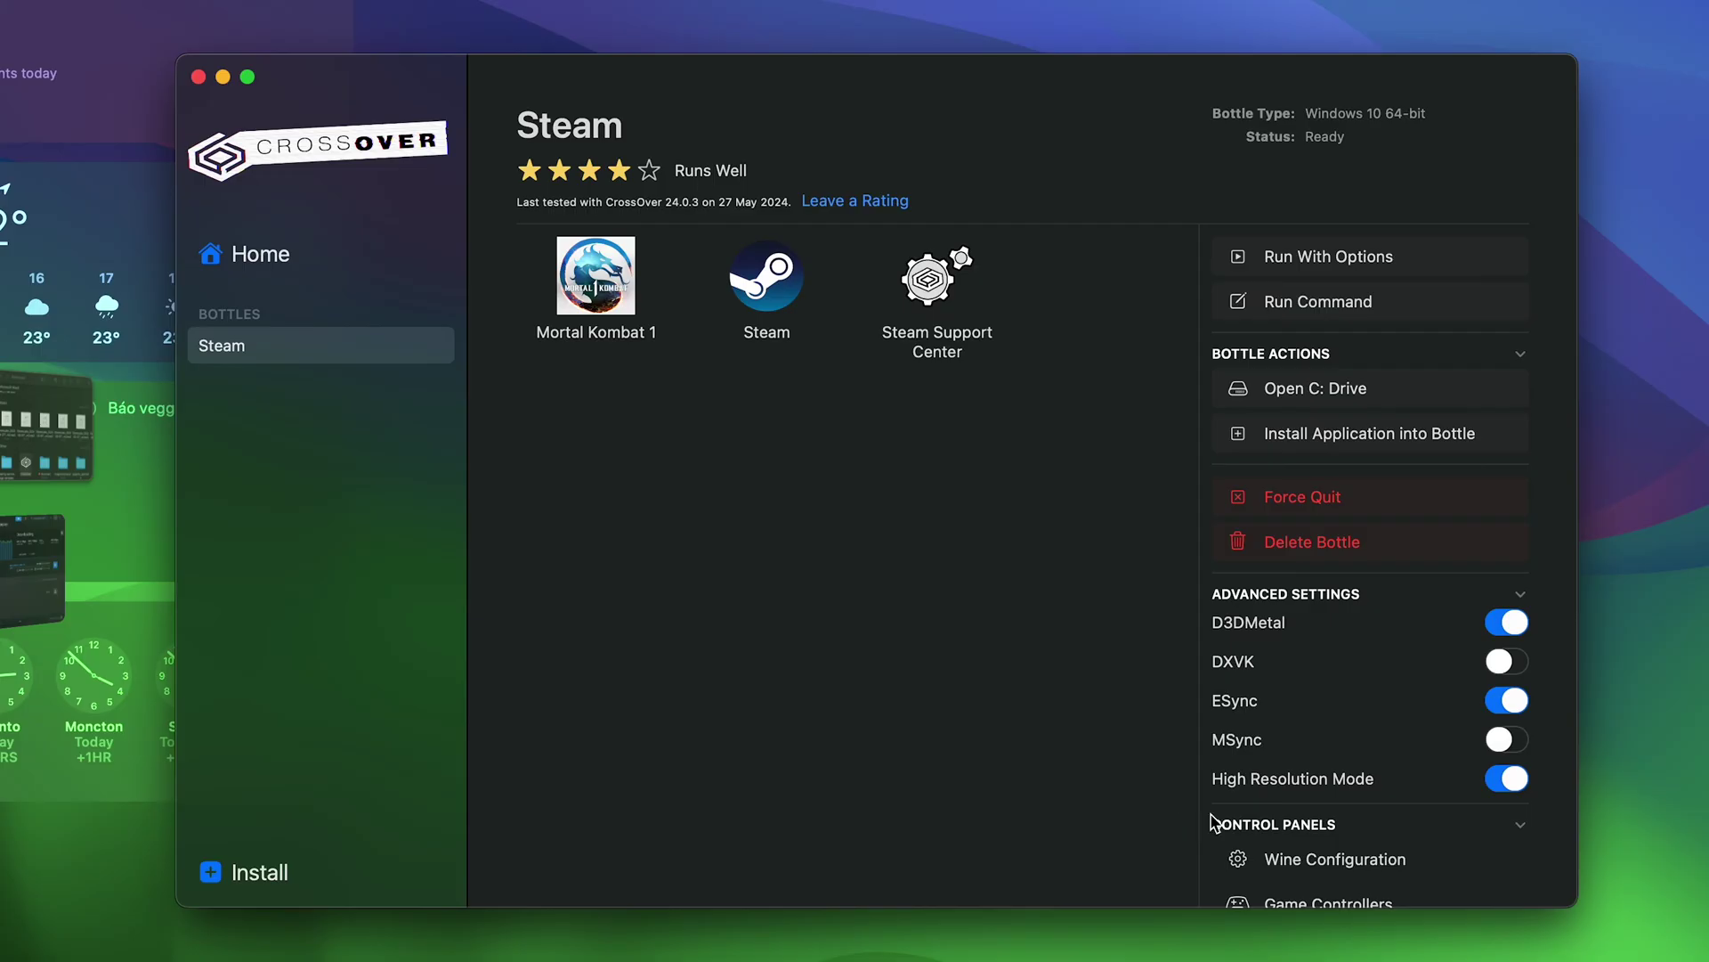
scroll(1215, 821, down, 3)
scroll(1215, 822, down, 2)
scroll(1215, 822, down, 3)
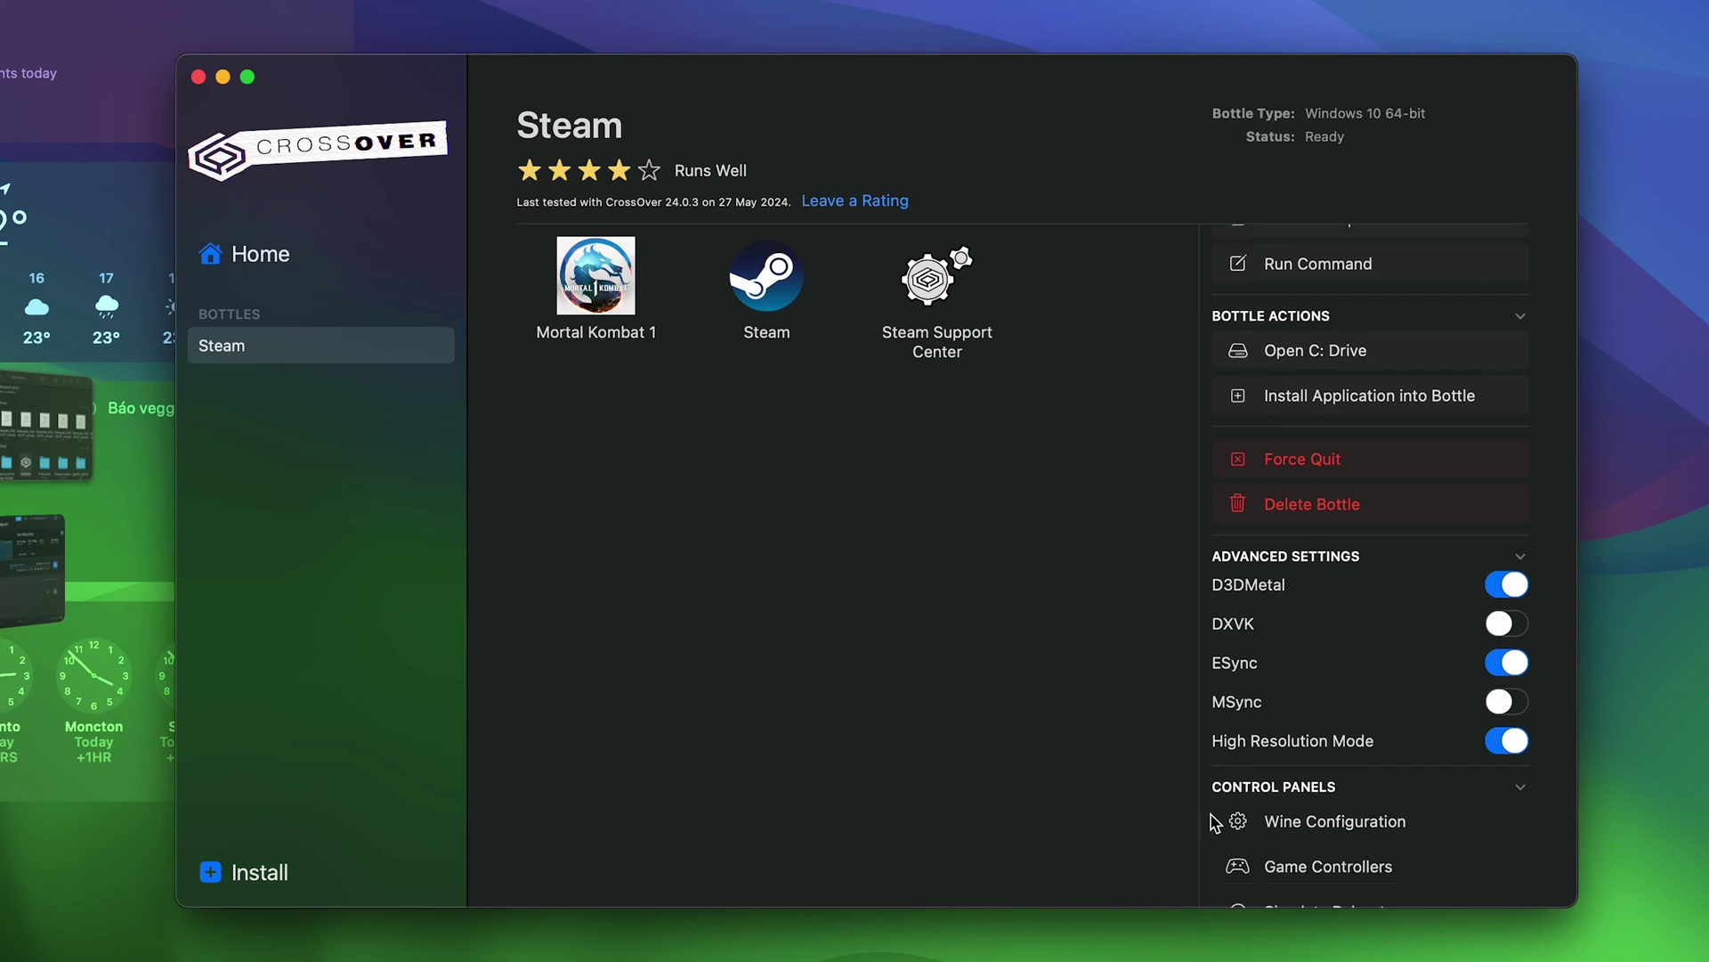
scroll(1216, 822, down, 3)
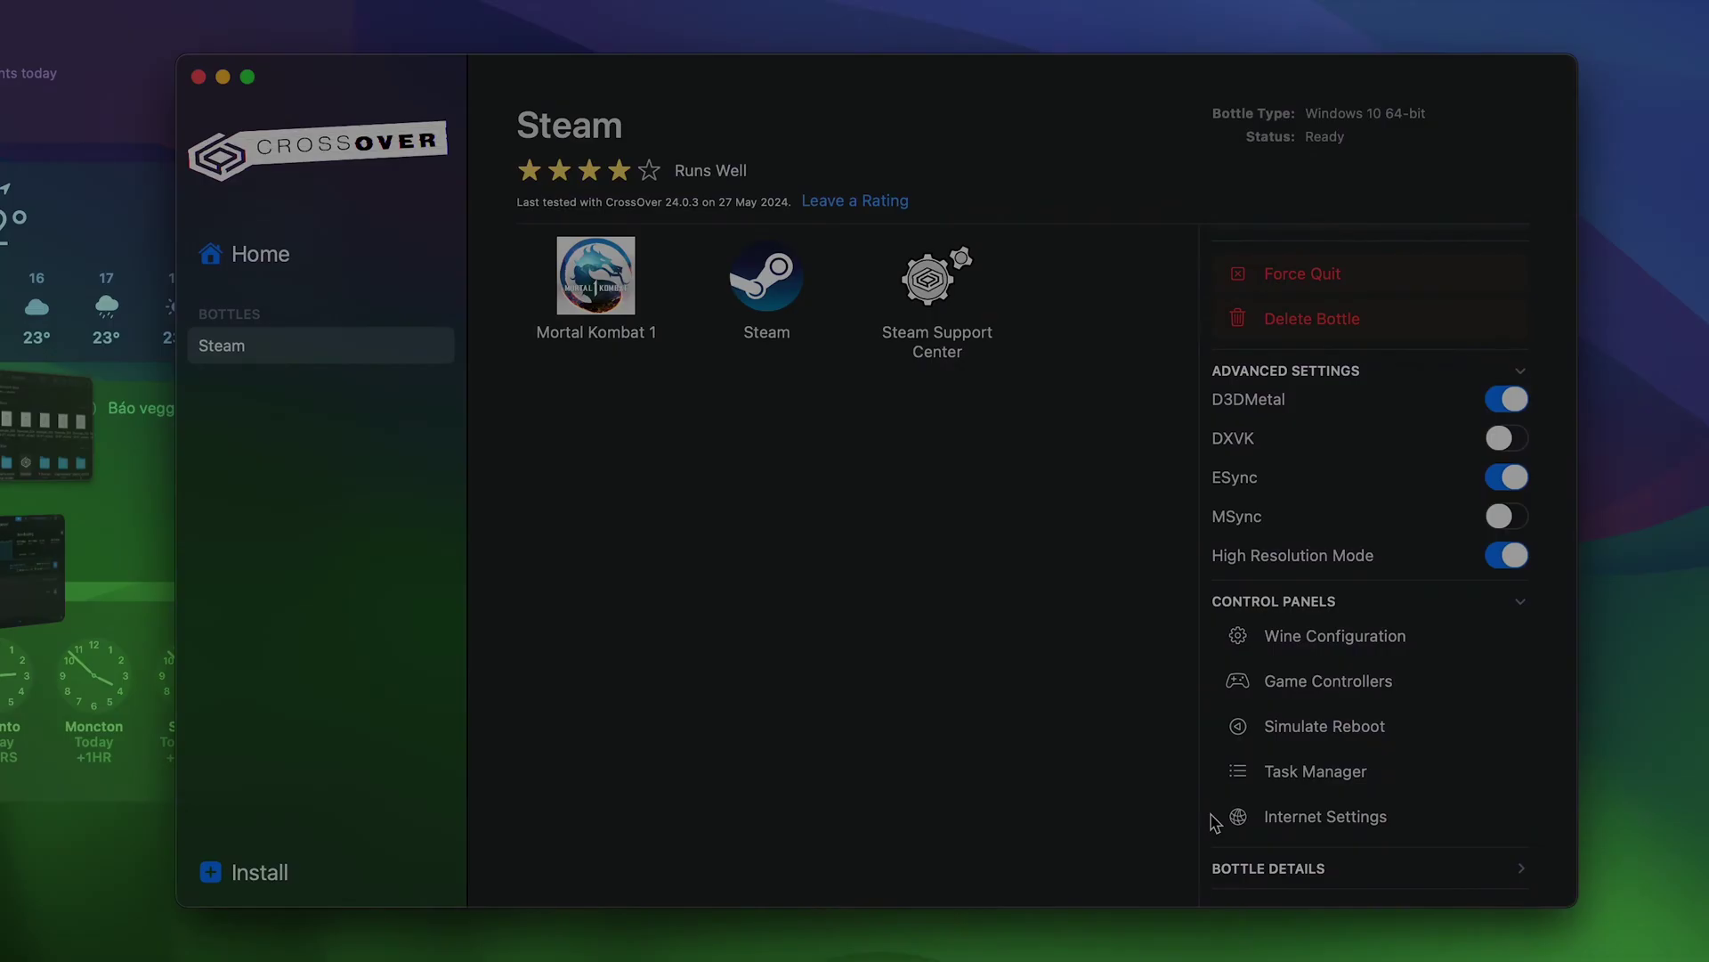